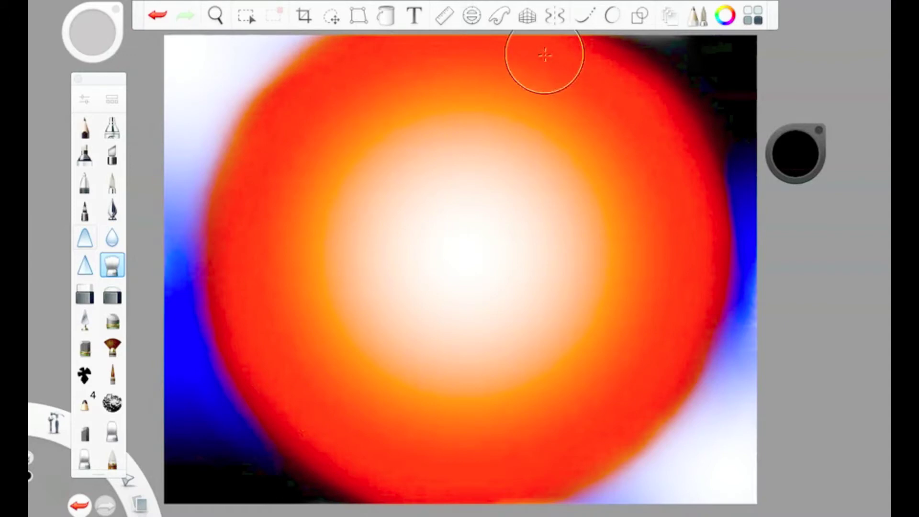
Step: Sharpen the blurred edges of the large red circle with the Sharpen brush
left_click(85, 264)
mouse_move(185, 45)
left_mouse_down()
mouse_move(687, 65)
mouse_move(335, 415)
left_mouse_up()
Step: Set up the rectangle shape tool with the Soft Pastel brush and adjust the brush properties
left_click(639, 16)
left_click(456, 45)
left_click(84, 348)
left_click(84, 99)
left_click(662, 263)
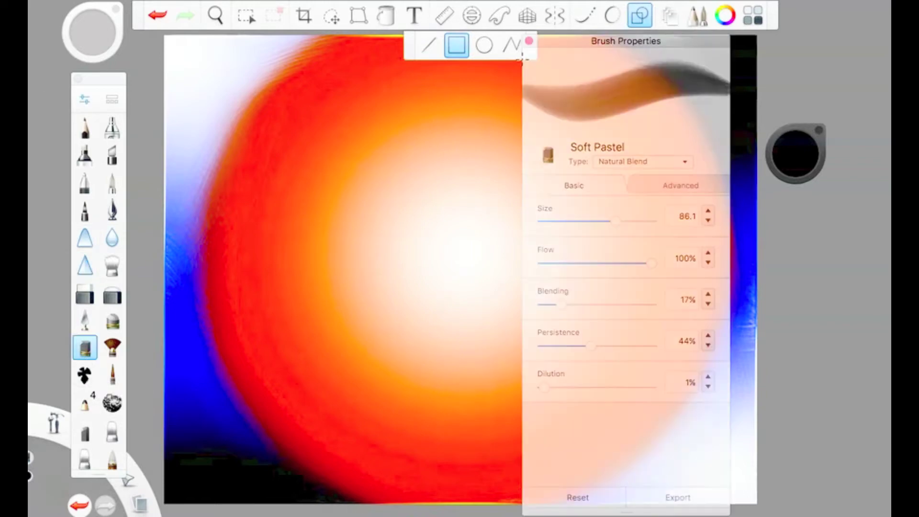
left_click_drag(423, 223, 613, 389)
key("ctrl+z")
left_click_drag(718, 493, 410, 199)
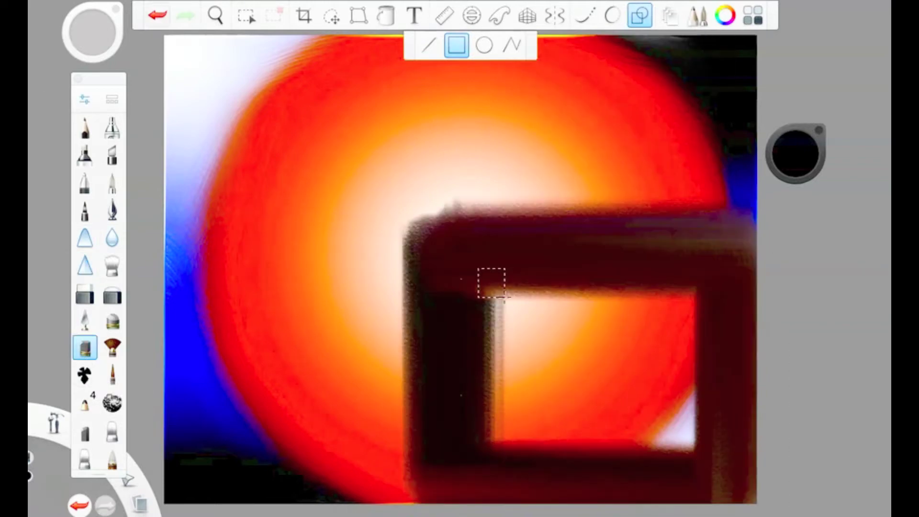
key("ctrl+z")
Step: Draw a small black frame in the canvas's lower-right corner and paint two black curls inside it with the Small Rigger brush
mouse_move(585, 378)
left_mouse_down()
mouse_move(732, 488)
mouse_move(663, 452)
mouse_move(738, 488)
left_mouse_up()
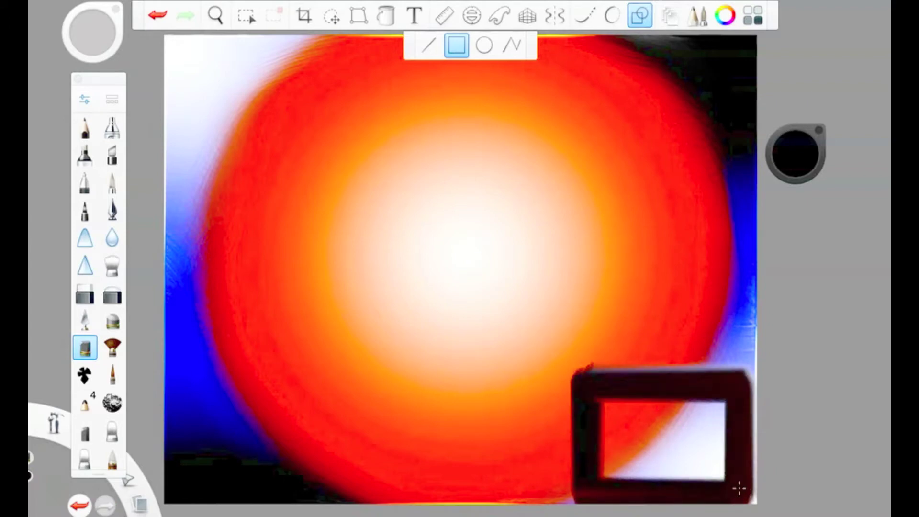
left_click(113, 375)
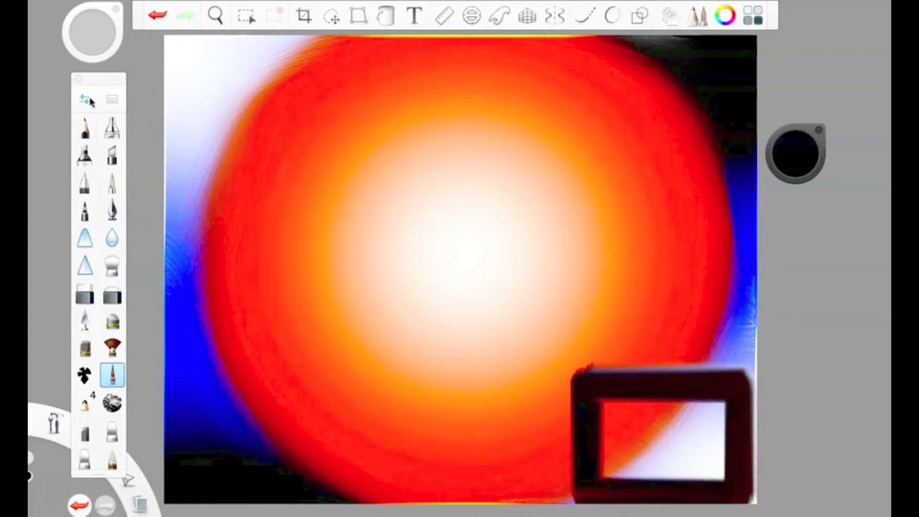
mouse_move(602, 400)
left_mouse_down()
mouse_move(626, 440)
mouse_move(666, 421)
mouse_move(637, 452)
left_mouse_up()
key("ctrl+z")
left_click_drag(679, 400, 712, 447)
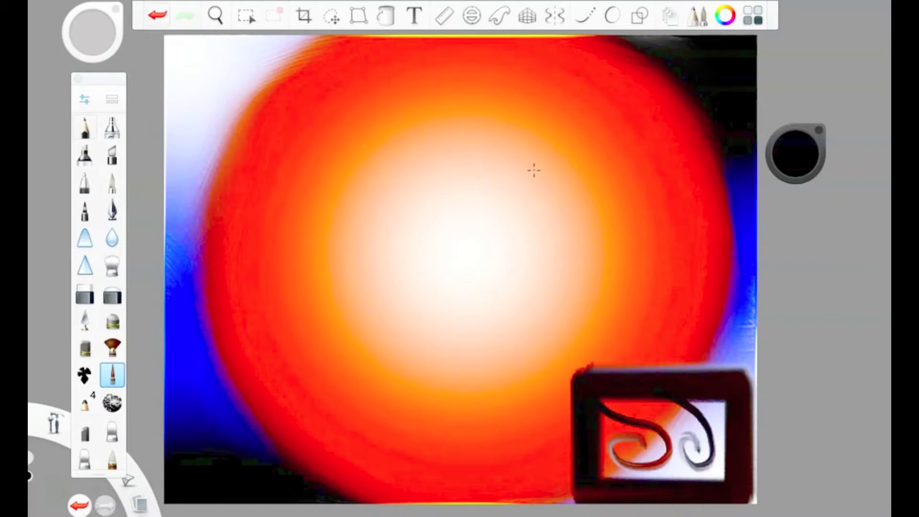
left_click_drag(636, 422, 622, 447)
left_click_drag(679, 403, 697, 449)
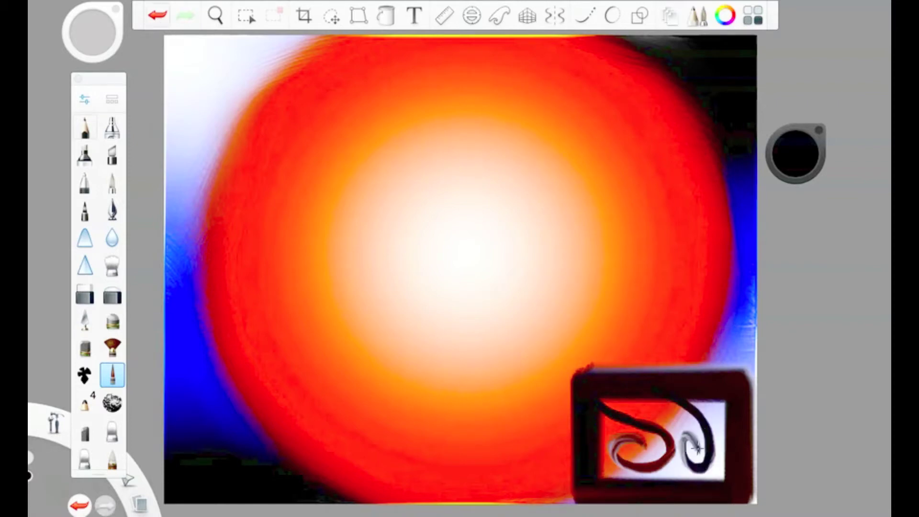
left_click(246, 17)
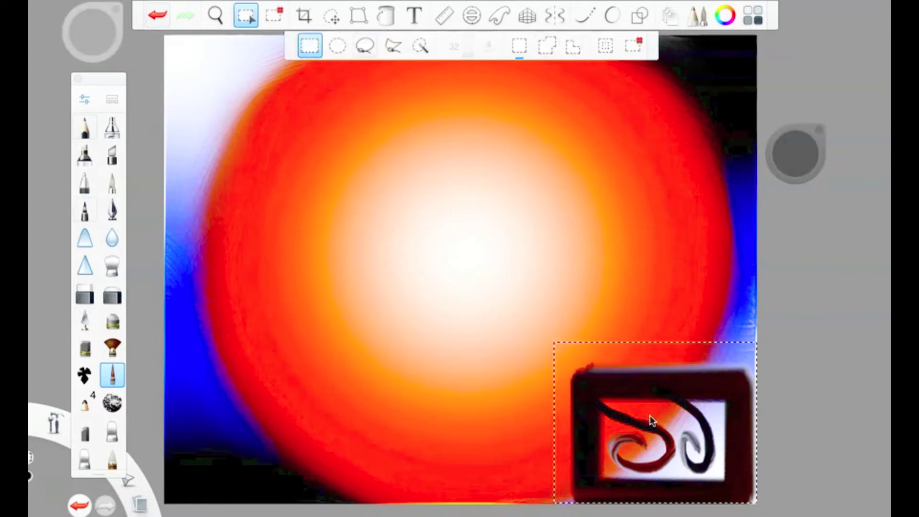
left_click_drag(556, 348, 758, 505)
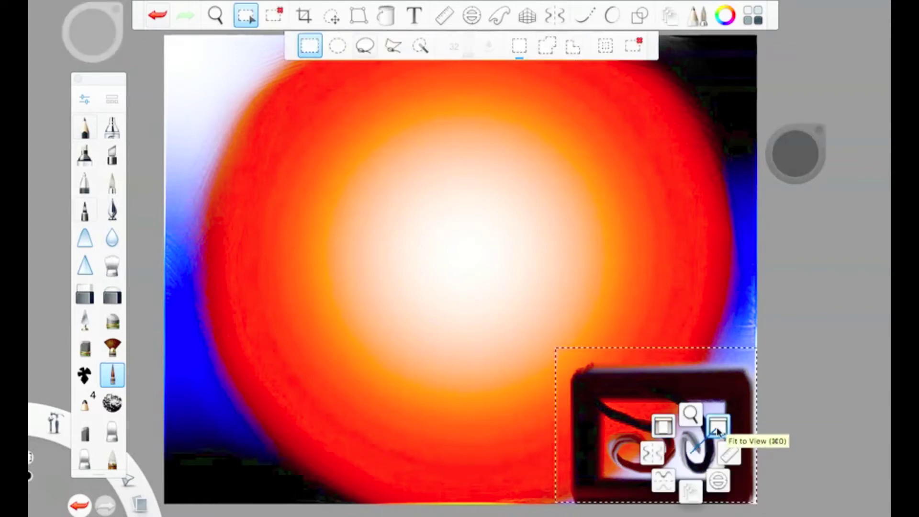
left_click(215, 15)
left_click(239, 26)
key("ctrl+z")
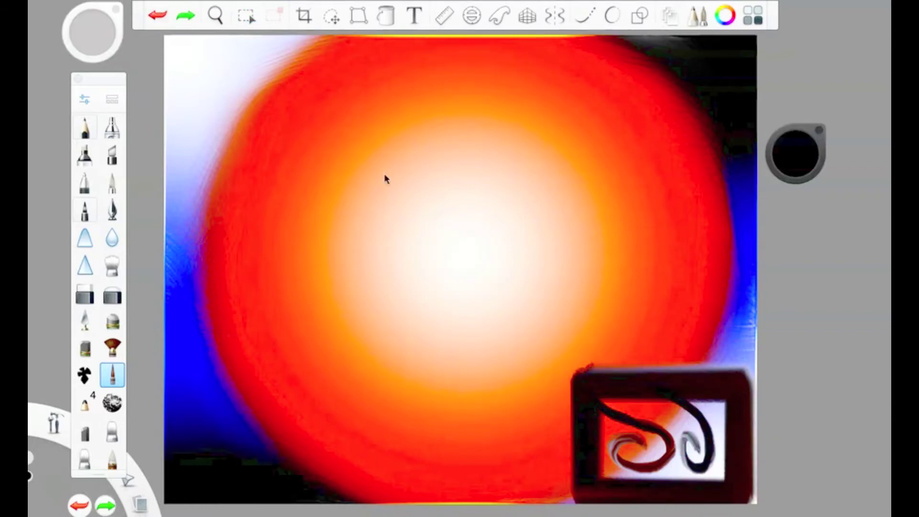
left_click(301, 16)
left_click(298, 18)
Step: Paint a large dark blue textured blob over the circle's centre with the Fine Pencil brush and sharpen its texture
left_click(112, 99)
left_click(508, 242)
left_click(494, 54)
left_click(616, 221)
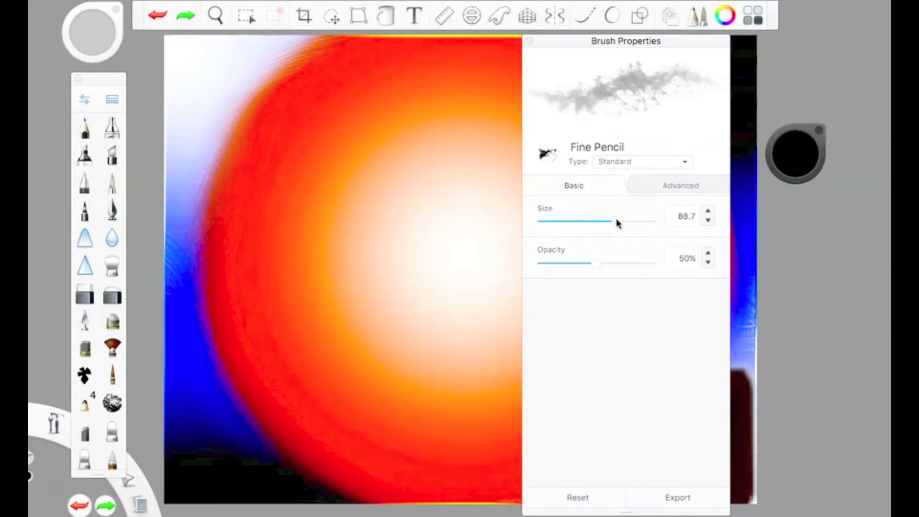
left_click(795, 153)
left_click_drag(431, 200, 479, 297)
left_click_drag(421, 230, 459, 268)
mouse_move(392, 201)
left_mouse_down()
mouse_move(566, 247)
mouse_move(459, 249)
mouse_move(550, 287)
left_mouse_up()
key("ctrl+alt+b")
key("ctrl+z")
key("ctrl+alt+b")
left_click(529, 41)
mouse_move(431, 201)
left_mouse_down()
mouse_move(503, 287)
mouse_move(374, 407)
mouse_move(410, 427)
mouse_move(488, 275)
left_mouse_up()
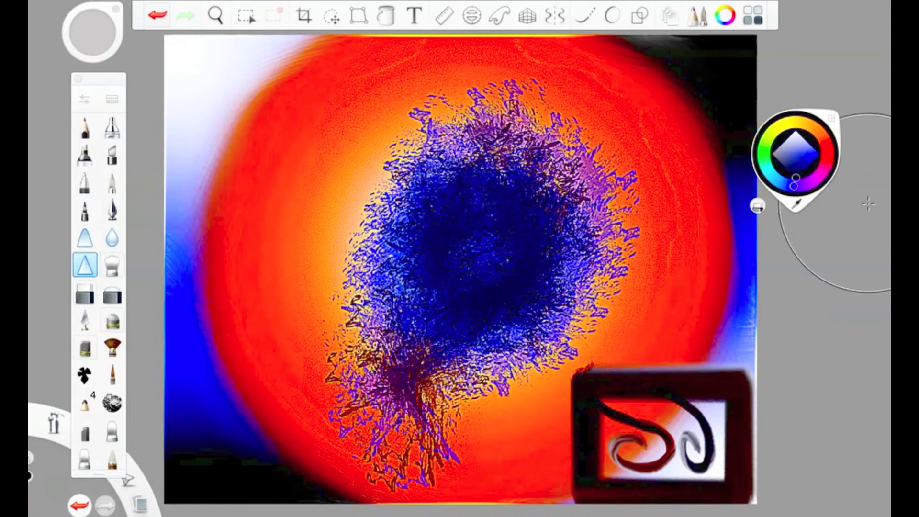
Step: Trace red and orange rectangles over the outer and inner edges of the small frame with the Small Rigger brush
left_click(112, 375)
left_click(639, 16)
left_click_drag(577, 379, 749, 500)
left_click_drag(595, 389, 727, 484)
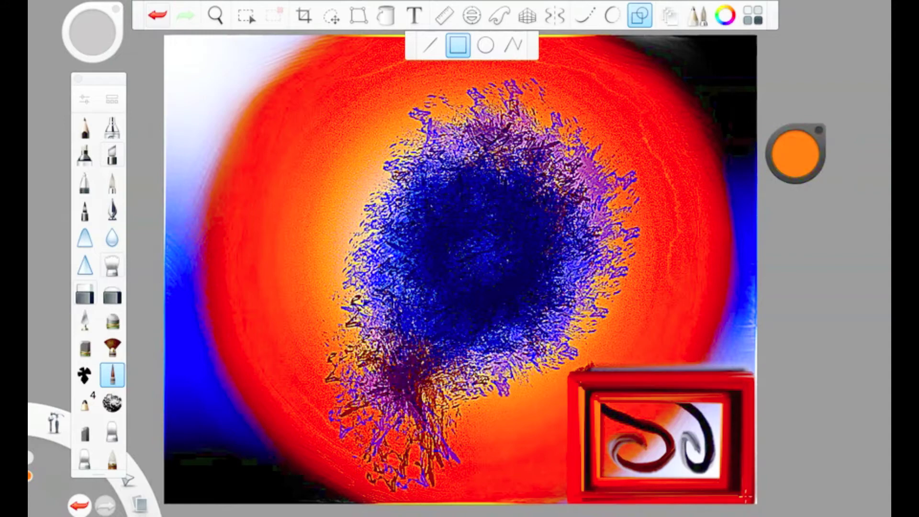
left_click(637, 17)
Step: Paint a wavy black band and a wavy pink band down the canvas's left side with the Chinagraph brush
left_click(85, 374)
left_click(85, 375)
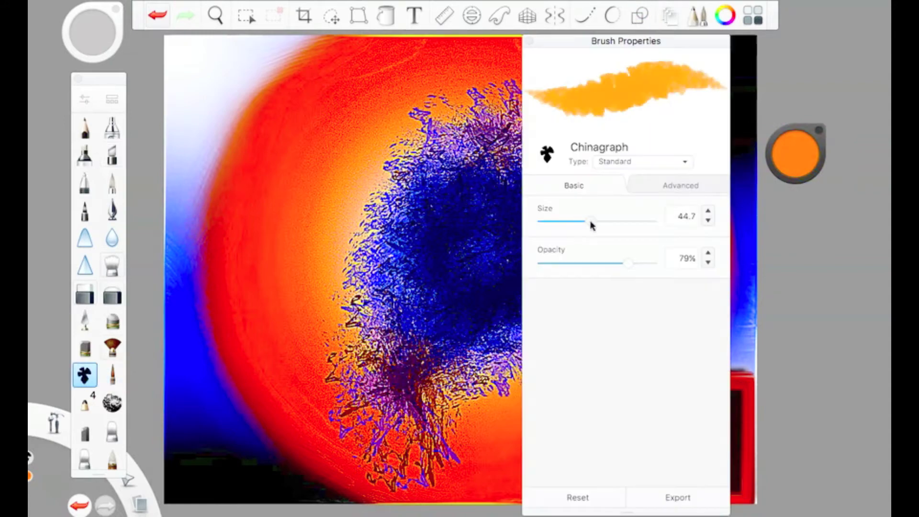
left_click(801, 165)
left_click_drag(225, 41, 191, 497)
left_click(824, 169)
mouse_move(173, 57)
left_mouse_down()
mouse_move(191, 499)
mouse_move(225, 457)
left_mouse_up()
Step: Blur the edges of the wavy black and pink bands with the Blur brush
left_click(112, 240)
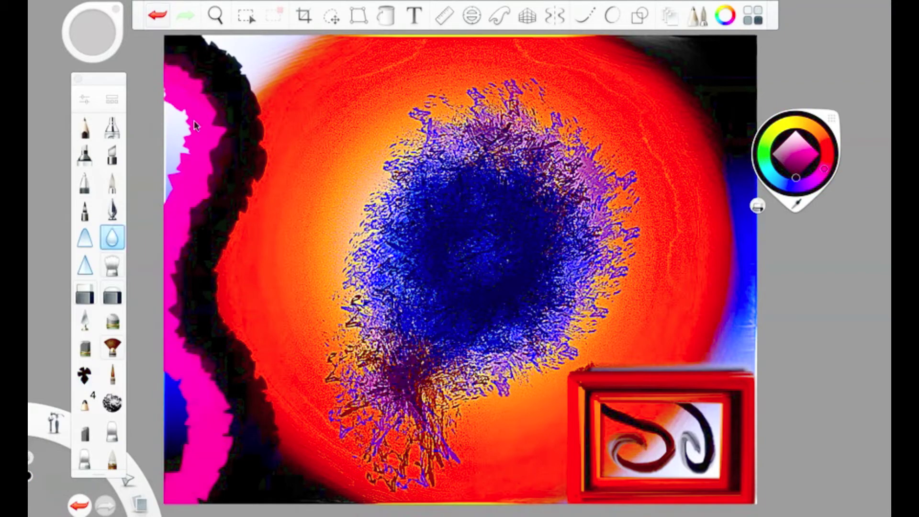
left_click(85, 101)
left_click_drag(573, 205, 566, 200)
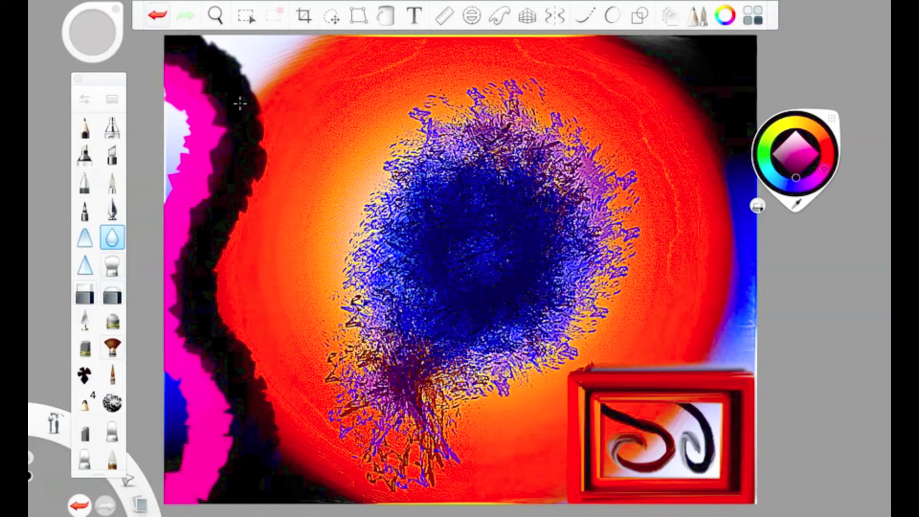
left_click(96, 239)
left_click(112, 239)
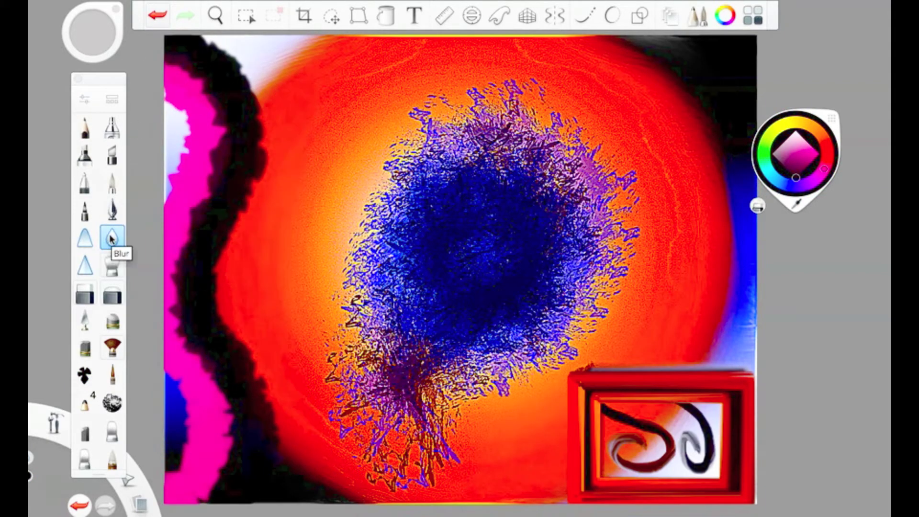
left_click(85, 237)
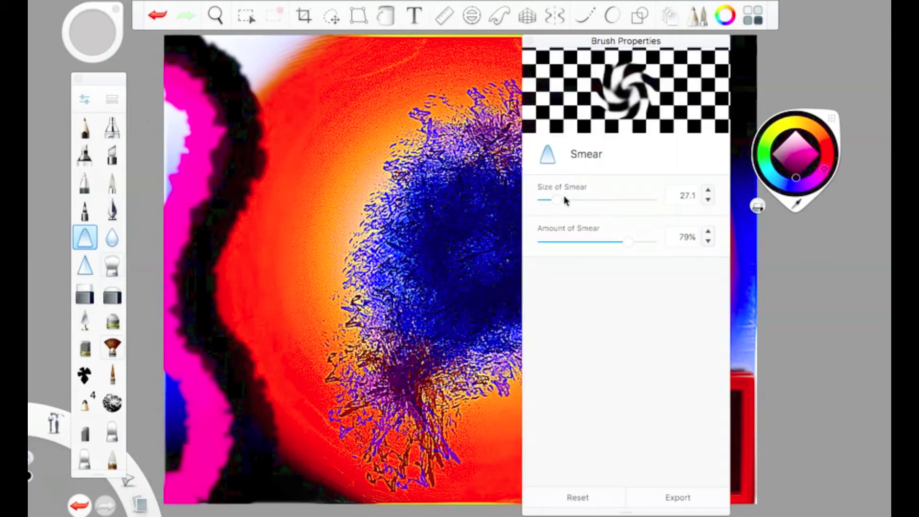
mouse_move(478, 239)
left_mouse_down()
mouse_move(507, 411)
mouse_move(473, 510)
left_mouse_up()
left_click_drag(546, 120, 584, 364)
left_click_drag(459, 239, 497, 459)
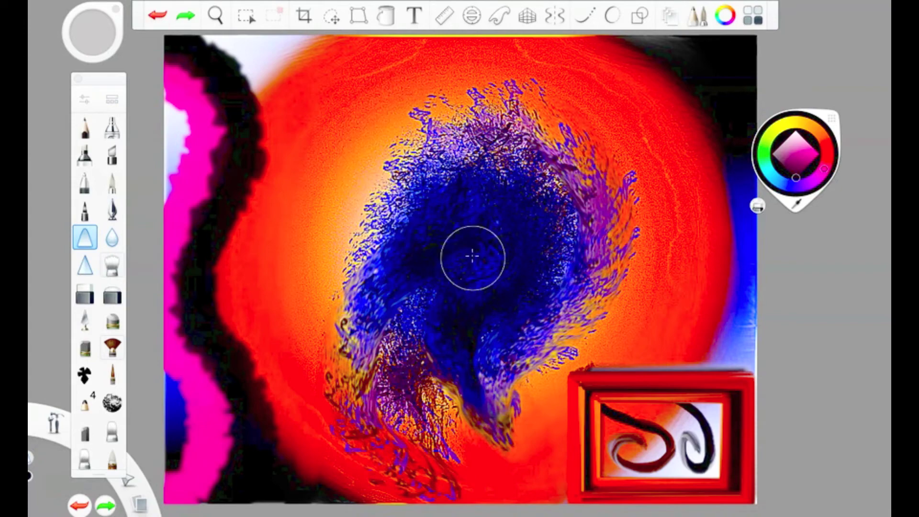
left_click_drag(469, 252, 478, 498)
left_click(158, 15)
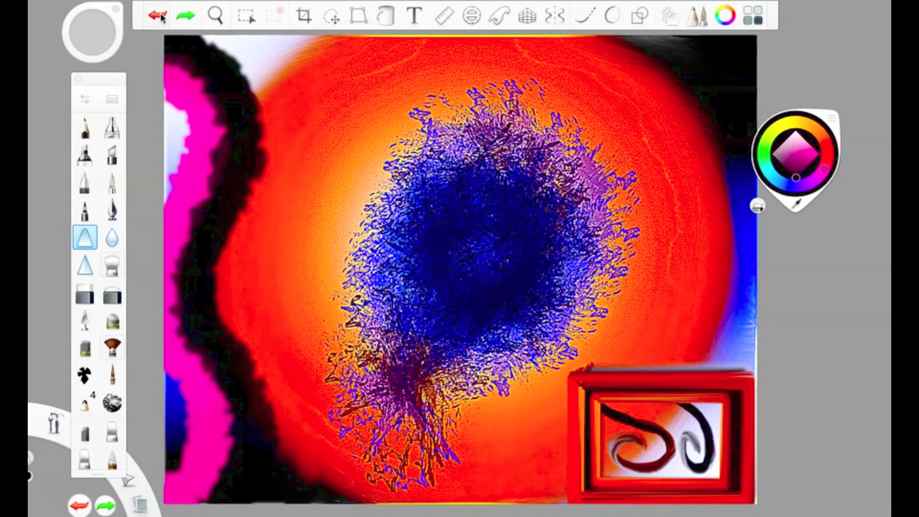
Step: Paint orange texture over the middle of the blue blob with the Fine Pencil brush at size 121.8 and 99% opacity
left_click(112, 99)
double_click(504, 240)
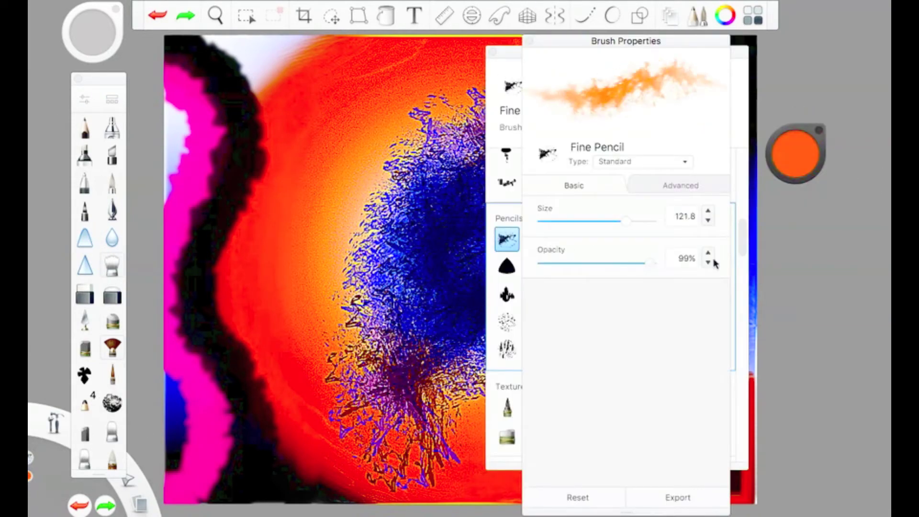
left_click(468, 253)
left_click_drag(468, 253, 402, 431)
left_click_drag(479, 124, 455, 431)
Step: Sharpen the orange and blue blob and the area around its lower end
left_click(84, 264)
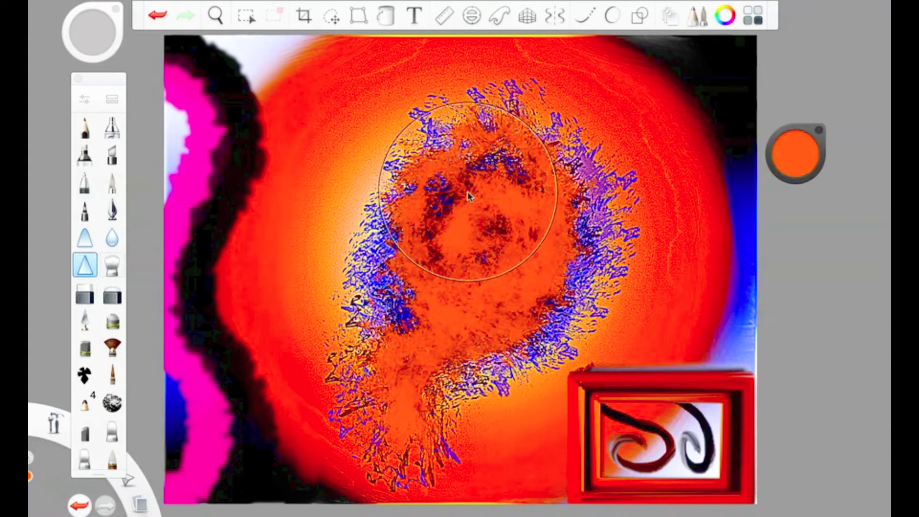
left_click_drag(451, 214, 526, 287)
left_click_drag(364, 479, 646, 254)
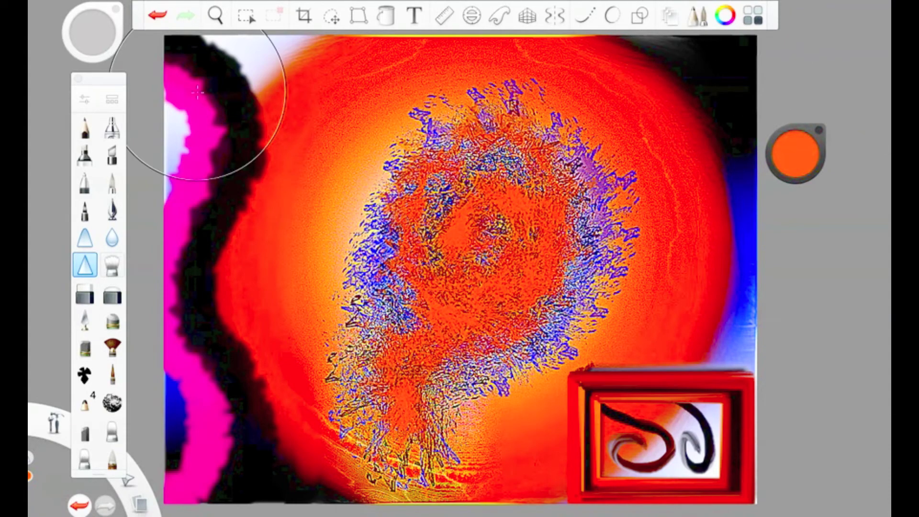
Step: Cover the left side of the canvas, including the wavy bands, with soft white using an enlarged airbrush
left_click(112, 127)
left_click(785, 158)
left_click_drag(564, 197, 627, 201)
mouse_move(335, 58)
left_mouse_down()
mouse_move(200, 362)
mouse_move(220, 24)
mouse_move(205, 337)
mouse_move(269, 332)
left_mouse_up()
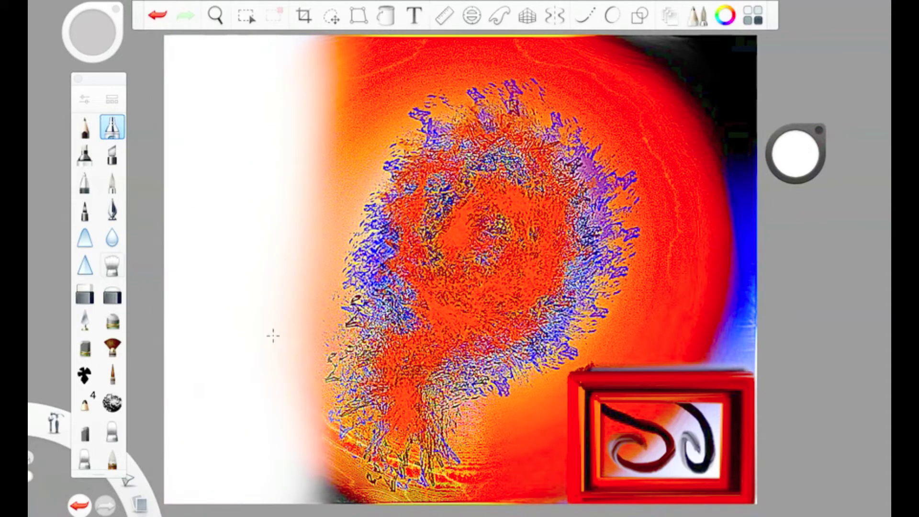
Step: Fill the canvas's left edge with bright purple over the white using the Soft Pastel brush at size 68
left_click(85, 348)
left_click(794, 153)
left_click(754, 201)
mouse_move(224, 103)
left_mouse_down()
mouse_move(226, 76)
mouse_move(206, 498)
mouse_move(168, 169)
left_mouse_up()
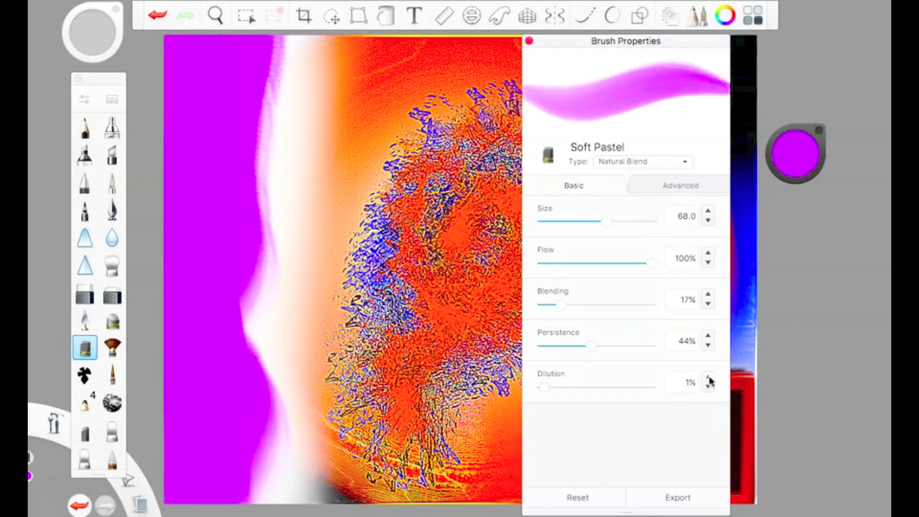
Step: Paint a thick wavy black band from top to bottom between the purple and white areas with the Soft Pastel brush
left_click(794, 153)
left_click(795, 177)
left_click_drag(249, 38, 229, 500)
mouse_move(226, 53)
left_mouse_down()
mouse_move(248, 211)
mouse_move(239, 500)
left_mouse_up()
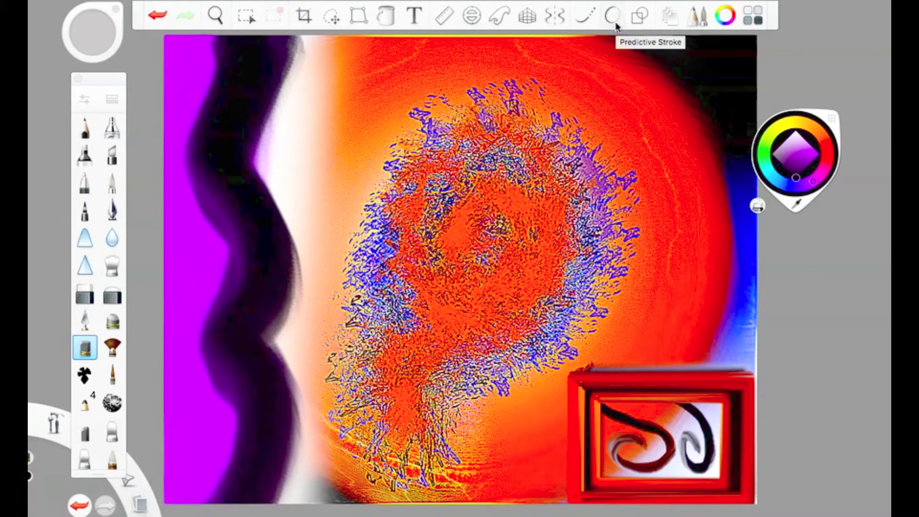
Step: Sharpen the wavy black band and smear its edges outward into an irregular trunk shape
left_click(85, 264)
mouse_move(240, 53)
left_mouse_down()
mouse_move(236, 334)
mouse_move(268, 500)
left_mouse_up()
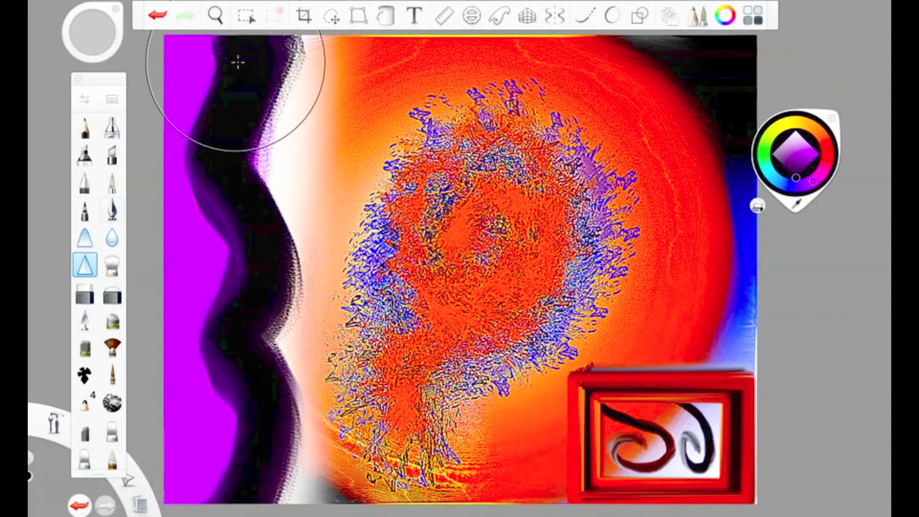
left_click(85, 237)
mouse_move(287, 40)
left_mouse_down()
mouse_move(277, 215)
mouse_move(287, 500)
left_mouse_up()
left_click_drag(225, 120, 220, 421)
left_click_drag(206, 62, 188, 433)
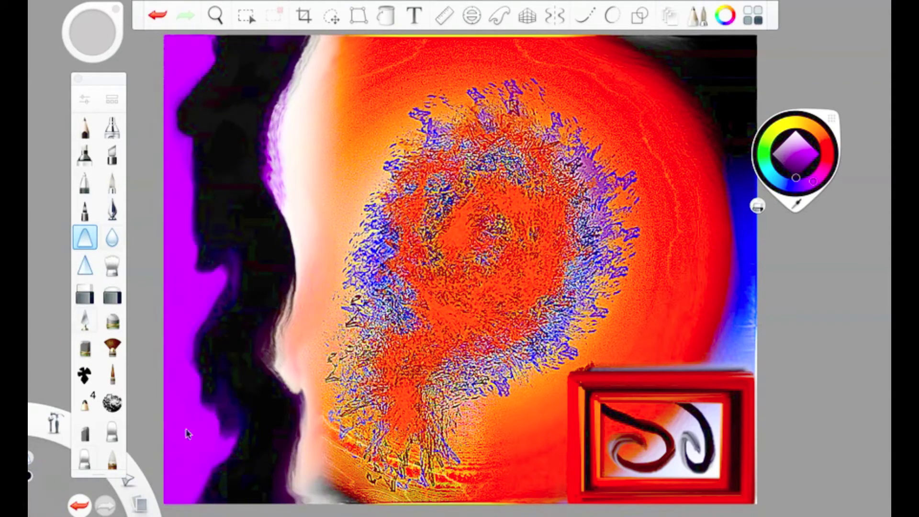
Step: Pull black branch strokes from the trunk across the purple area on its left
left_click(85, 457)
left_click_drag(201, 488, 203, 203)
left_click_drag(196, 389, 168, 493)
left_click_drag(177, 225, 187, 82)
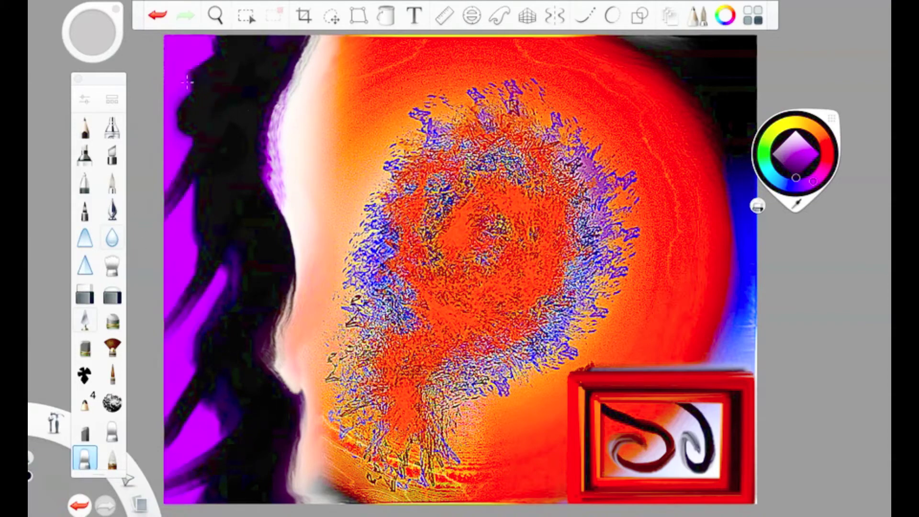
left_click_drag(186, 292, 146, 325)
Step: Pull dark branches from the trunk's right side up toward the canvas's top edge
mouse_move(369, 30)
left_mouse_down()
mouse_move(266, 223)
mouse_move(276, 219)
left_mouse_up()
left_click_drag(292, 272, 423, 36)
left_click_drag(293, 247, 412, 19)
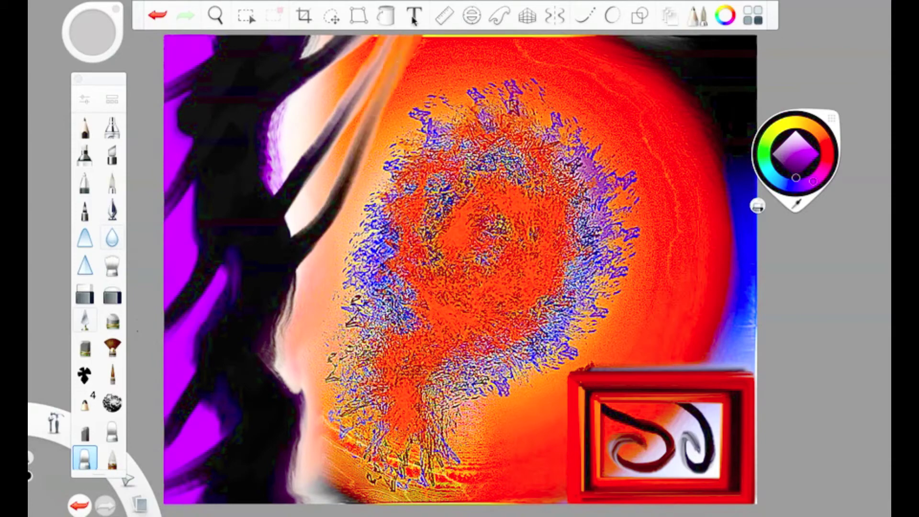
Step: Paint light purple strokes in the gaps between the left branches with the Small Rigger brush
left_click(809, 143)
double_click(112, 375)
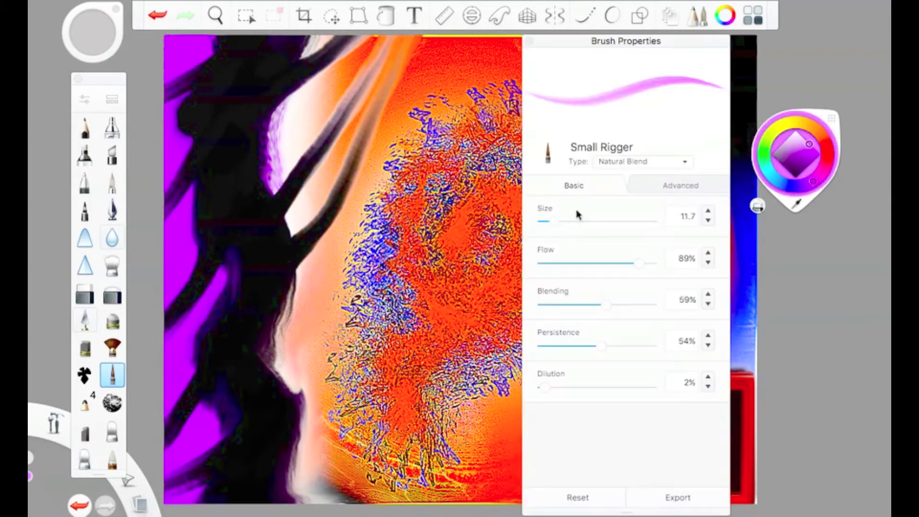
left_click_drag(184, 204, 160, 295)
left_click(528, 42)
mouse_move(198, 354)
left_mouse_down()
mouse_move(167, 411)
mouse_move(168, 483)
left_mouse_up()
left_click_drag(186, 196, 168, 139)
key("ctrl+z")
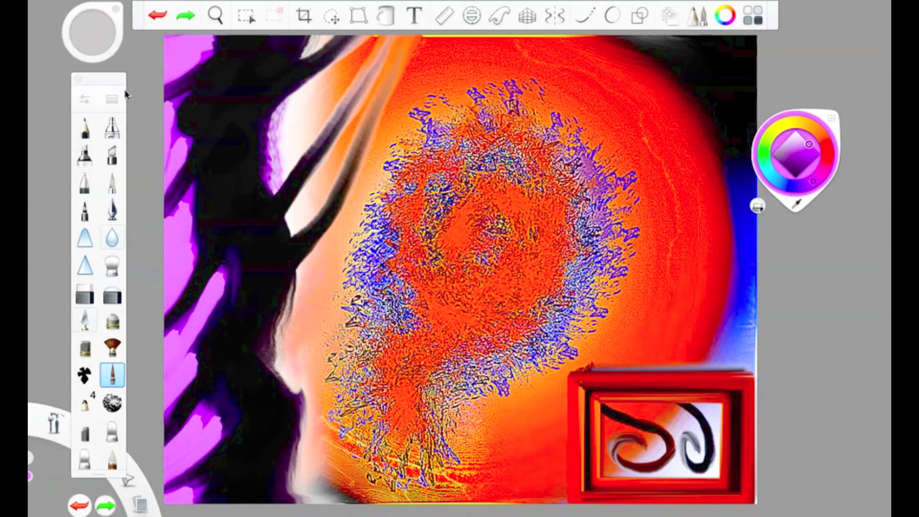
Step: Add pale pink highlight strokes over the purple gaps between the left branches
left_click_drag(189, 217, 165, 302)
left_click_drag(177, 151, 166, 184)
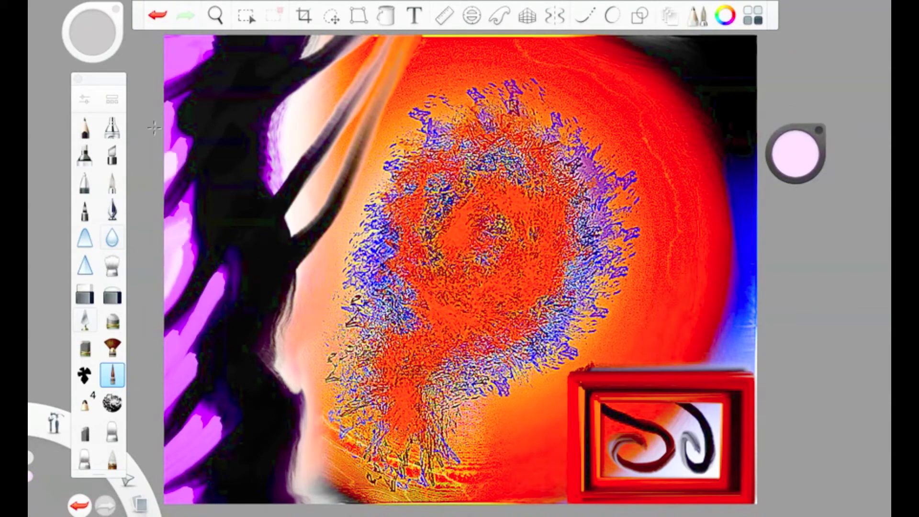
left_click_drag(192, 40, 165, 77)
left_click_drag(170, 122, 165, 153)
left_click_drag(189, 335, 165, 414)
left_click_drag(165, 486, 197, 427)
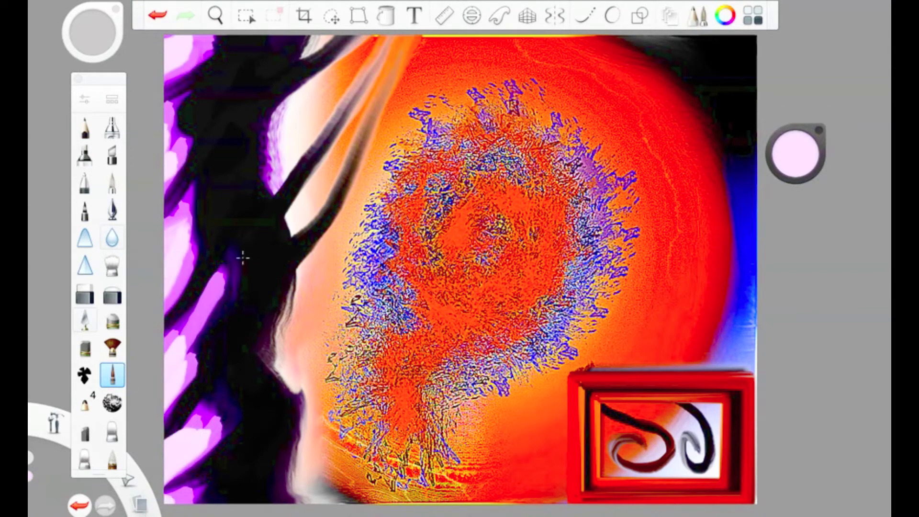
Step: Draw two black curved lines from a shared tip above the blob with the Chinagraph brush, running one to the bottom edge
left_click(84, 375)
left_click(84, 374)
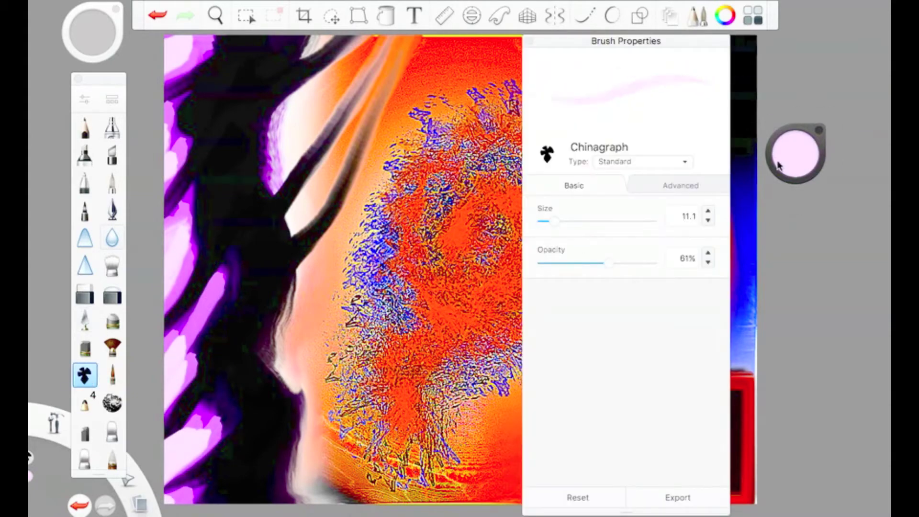
left_click(529, 42)
mouse_move(449, 72)
left_mouse_down()
mouse_move(514, 216)
mouse_move(466, 430)
mouse_move(488, 500)
left_mouse_up()
mouse_move(450, 65)
left_mouse_down()
mouse_move(433, 151)
mouse_move(474, 246)
left_mouse_up()
Step: Adjust the Chinagraph brush size and extend the left black curve down to the canvas's bottom edge
left_click(85, 374)
left_click_drag(556, 221, 550, 222)
left_click(529, 42)
left_click_drag(450, 206, 431, 452)
left_click_drag(464, 216, 452, 500)
Step: Draw a pointed black branch rising from the stem toward the blob's upper right, with its lower line rejoining the stem
mouse_move(521, 292)
left_mouse_down()
mouse_move(614, 225)
mouse_move(573, 245)
mouse_move(660, 199)
left_mouse_up()
key("ctrl+z")
mouse_move(636, 220)
left_mouse_down()
mouse_move(550, 306)
mouse_move(473, 426)
left_mouse_up()
key("ctrl+z")
left_click_drag(493, 378, 476, 466)
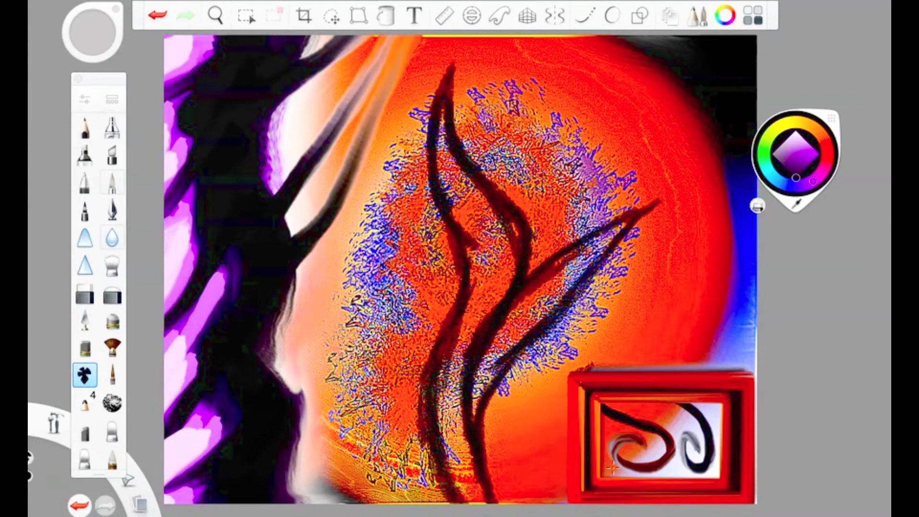
Step: Outline a pointed black leaf left of the stem and extend the tip of the right leaf outward
mouse_move(459, 294)
left_mouse_down()
mouse_move(404, 258)
mouse_move(426, 378)
left_mouse_up()
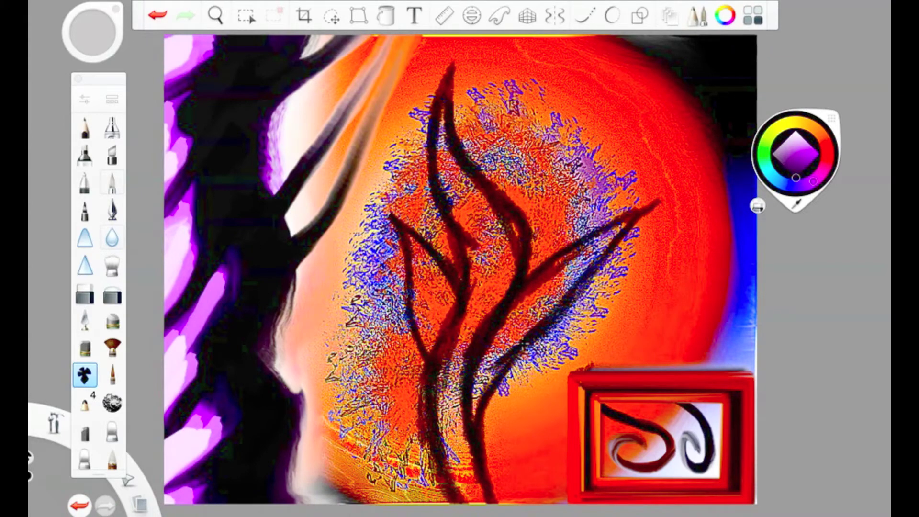
left_click(162, 17)
mouse_move(672, 197)
left_mouse_down()
mouse_move(617, 224)
mouse_move(545, 328)
left_mouse_up()
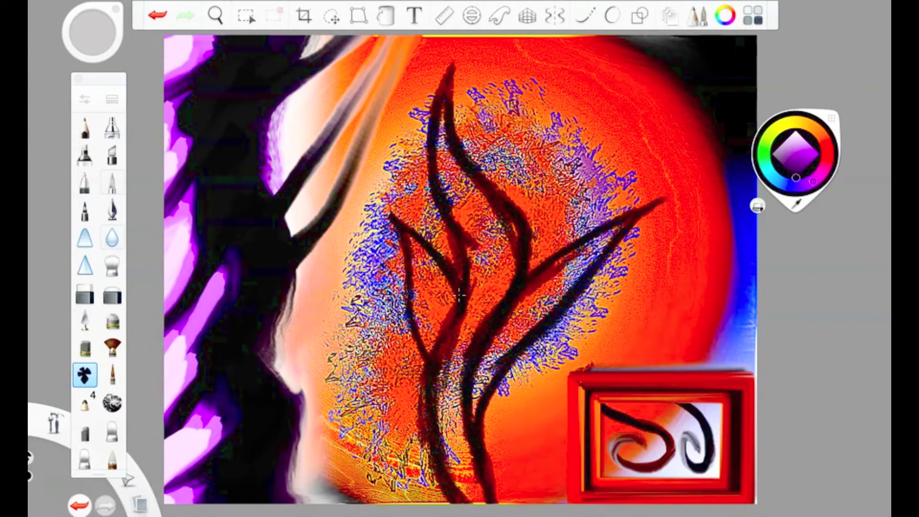
Step: Adjust the Chinagraph brush to a thin size and draw black branching veins inside both side leaves
left_click(85, 99)
left_click(576, 185)
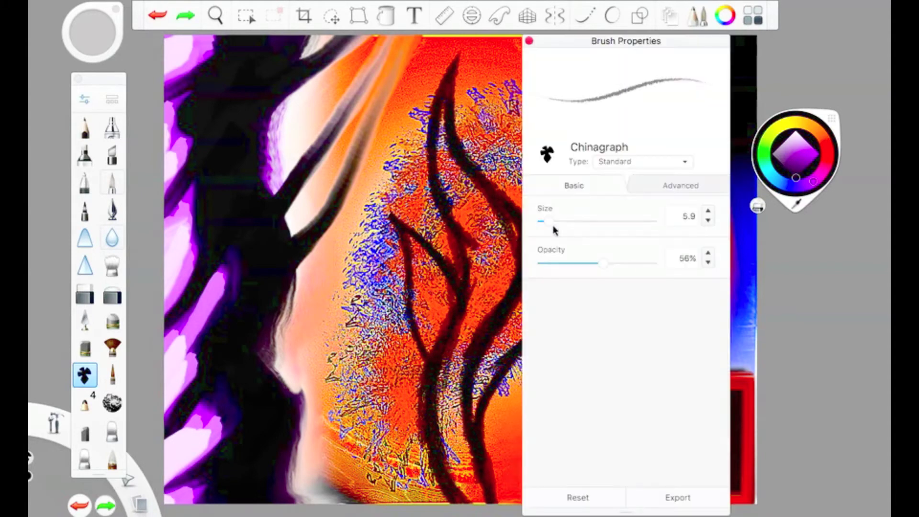
left_click_drag(424, 260, 437, 330)
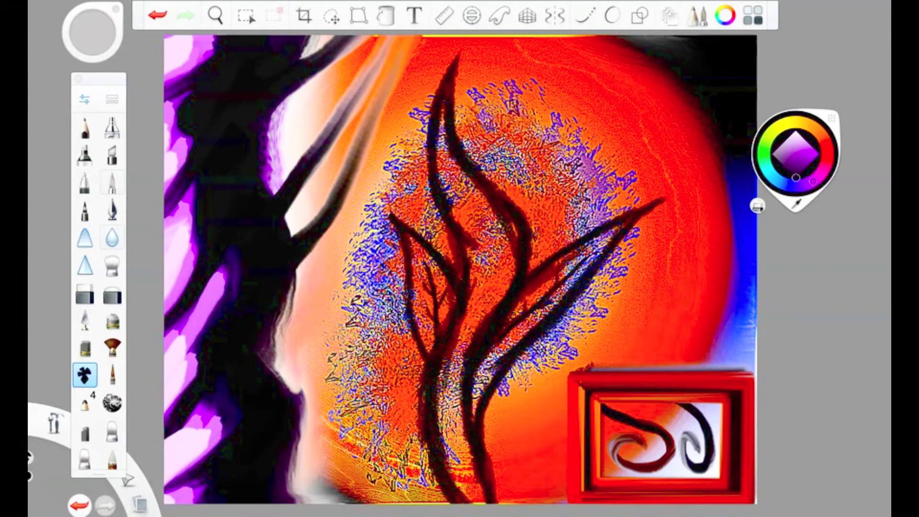
Step: Set up the Small Rigger brush with bright green and paint a first stroke inside the stem's upper tip
left_click(762, 149)
left_click(112, 375)
left_click(84, 99)
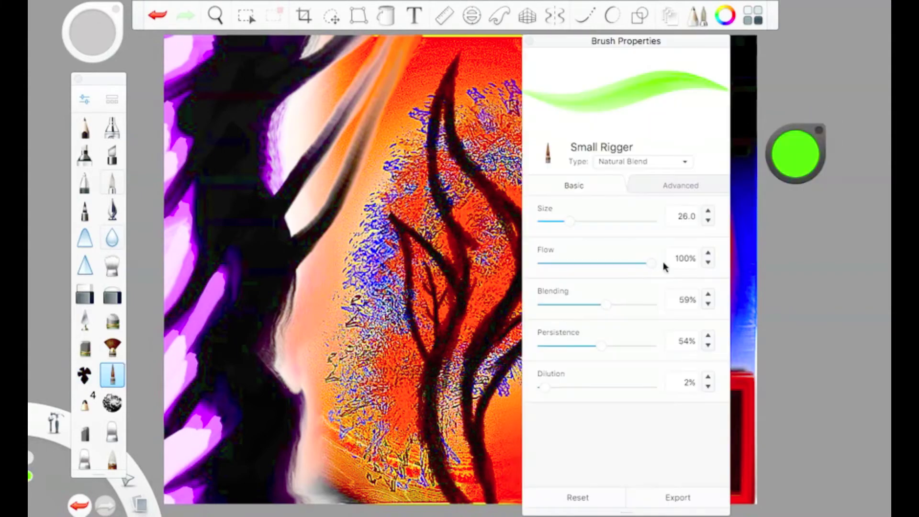
left_click(574, 216)
left_click_drag(445, 112, 448, 187)
left_click(84, 99)
left_click(568, 219)
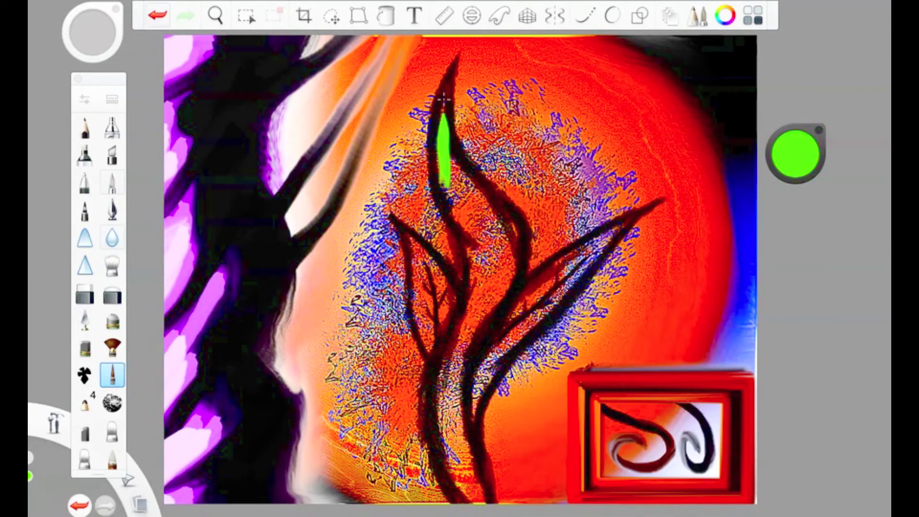
Step: Fill the rest of the stem with bright green between its black outlines, down to the canvas's bottom edge
left_click_drag(443, 103, 478, 277)
left_click_drag(467, 177, 505, 225)
left_click(149, 16)
mouse_move(484, 191)
left_mouse_down()
mouse_move(507, 268)
mouse_move(473, 330)
mouse_move(454, 431)
mouse_move(469, 500)
left_mouse_up()
key("ctrl+alt+b")
key("ctrl+z")
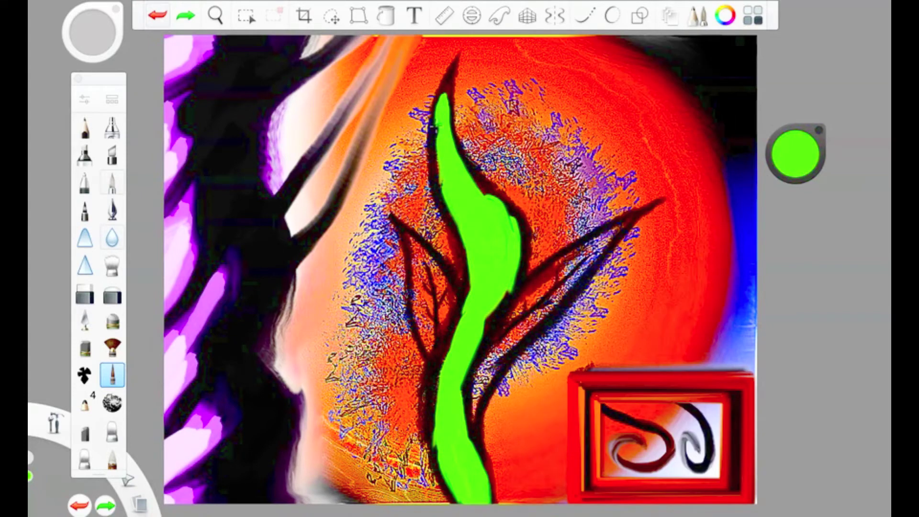
Step: Reinforce the stem's black outline with the Chinagraph brush and draw a short black curve into the stem's widest part
left_click(84, 375)
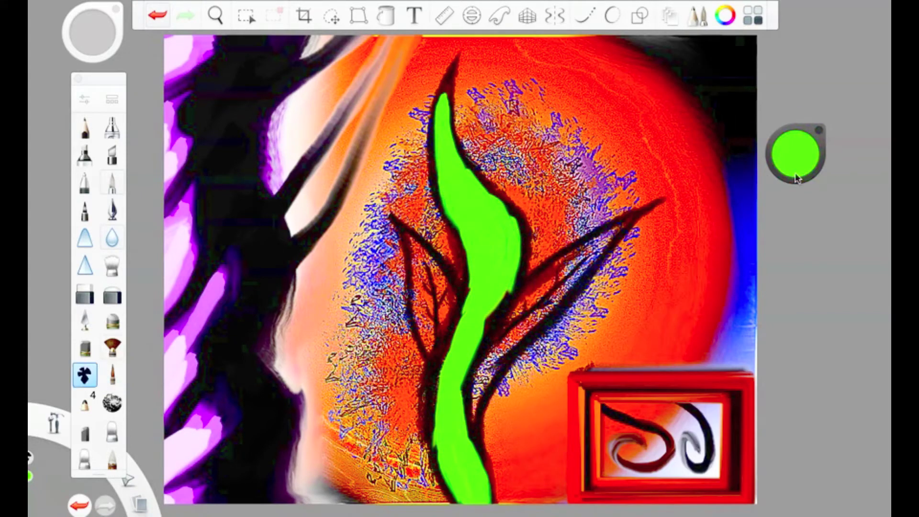
left_click(795, 153)
left_click(158, 16)
key("ctrl+alt+b")
left_click_drag(601, 234, 617, 234)
key("ctrl+alt+b")
left_click_drag(438, 198, 496, 269)
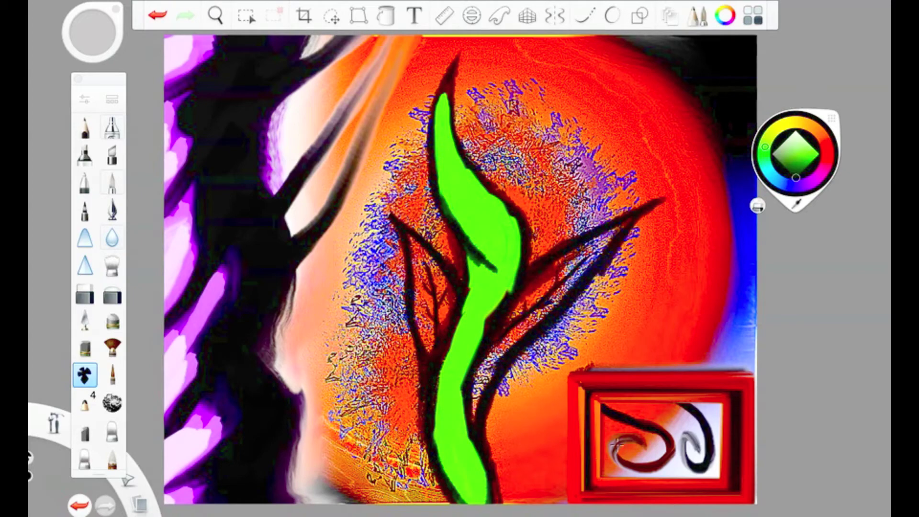
Step: Paint lighter green highlights along the middle of the stem with the Small Rigger brush
left_click(112, 374)
key("ctrl+alt+b")
key("ctrl+alt+b")
mouse_move(445, 136)
left_mouse_down()
mouse_move(497, 256)
mouse_move(472, 318)
mouse_move(450, 433)
mouse_move(472, 493)
left_mouse_up()
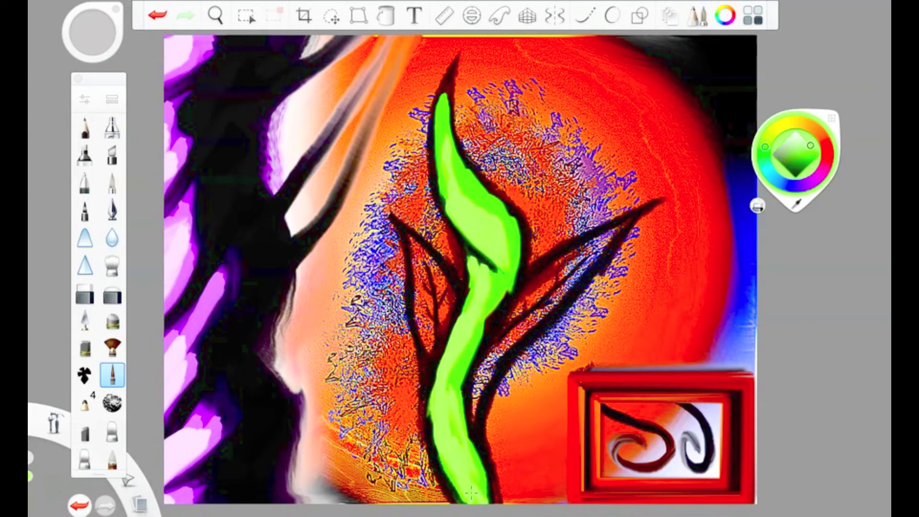
Step: Fill the left and right leaves with bright red using the Small Rigger brush
left_click(835, 164)
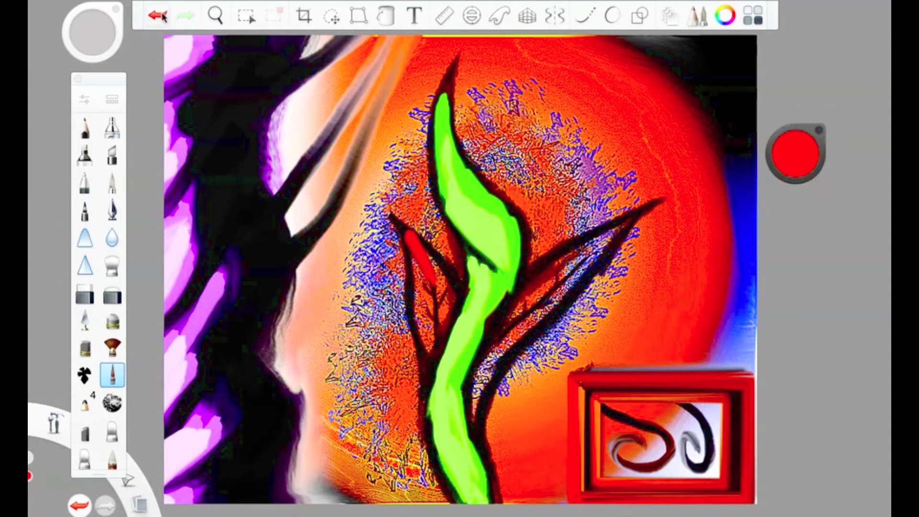
key("ctrl+alt+b")
key("ctrl+alt+b")
left_click(157, 16)
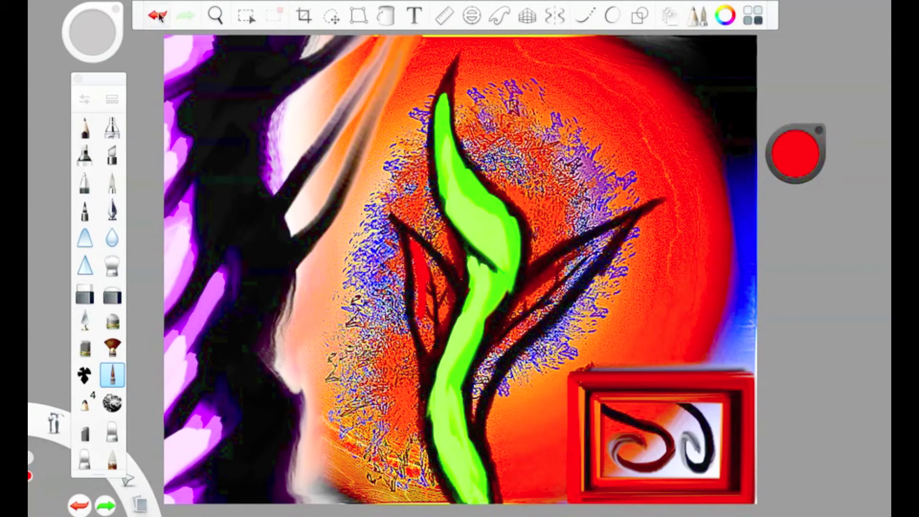
left_click_drag(414, 249, 431, 346)
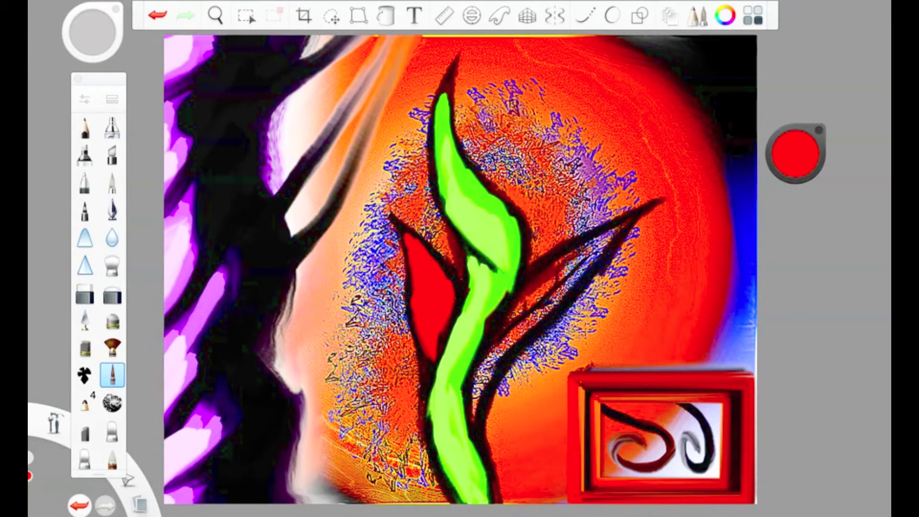
key("ctrl+alt+b")
key("ctrl+alt+b")
left_click_drag(615, 227, 557, 288)
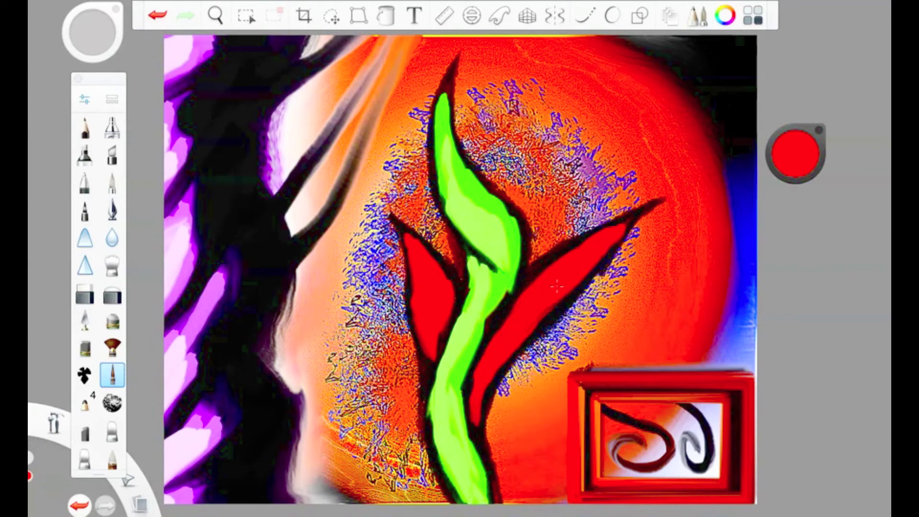
Step: Thicken and clean up the black outlines of the stem and both leaves with the Chinagraph brush
left_click(85, 375)
left_click(795, 153)
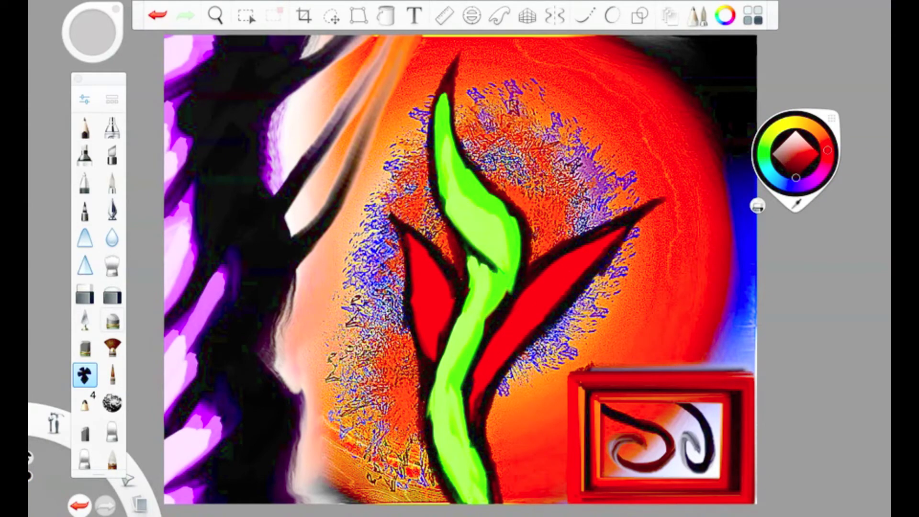
key("ctrl+y")
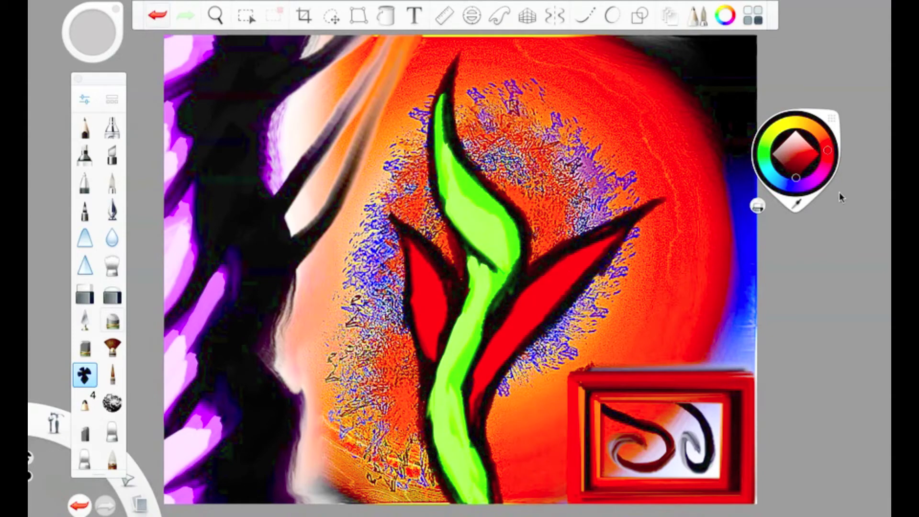
Step: Paint pale pink highlights down the centres of both red leaves with the Small Rigger brush
left_click(804, 144)
left_click(112, 374)
left_click_drag(414, 254, 433, 355)
mouse_move(586, 255)
left_mouse_down()
mouse_move(524, 311)
mouse_move(495, 366)
left_mouse_up()
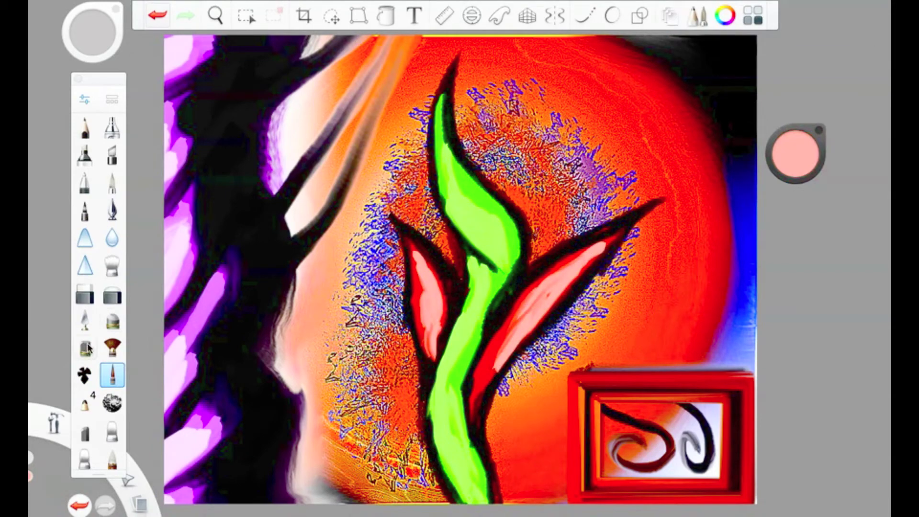
Step: Paint a round black eye on the stem's bulge and fill its centre with turquoise
left_click(795, 153)
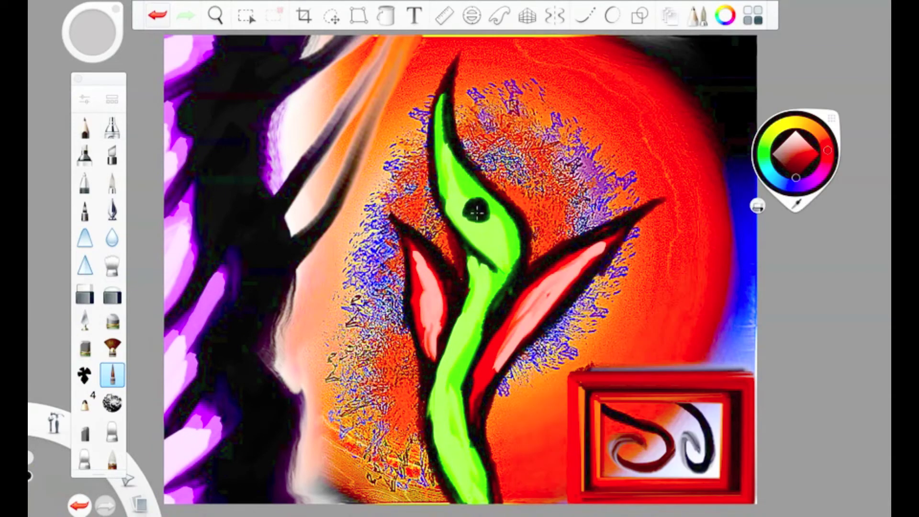
left_click(770, 174)
left_click(477, 210)
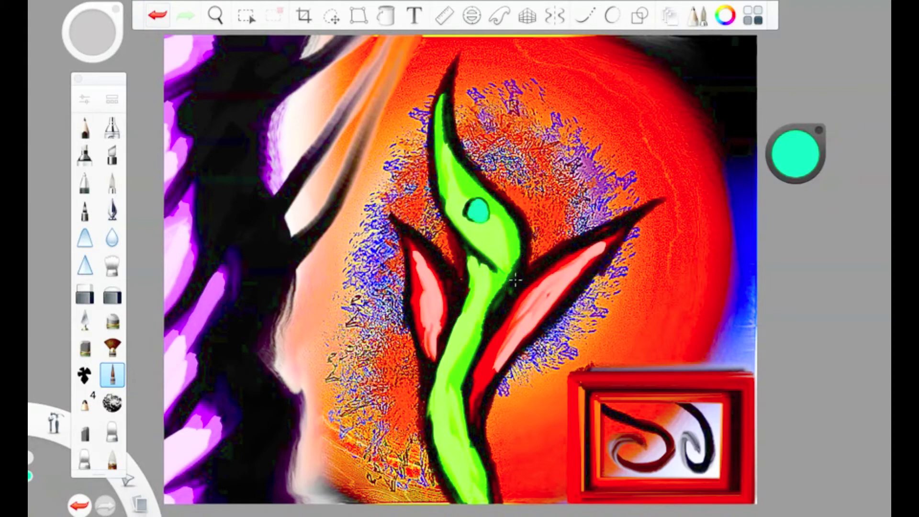
Step: Darken the black outline at the stem's base and add a small black mark inside the turquoise eye
left_click(85, 375)
left_click(795, 153)
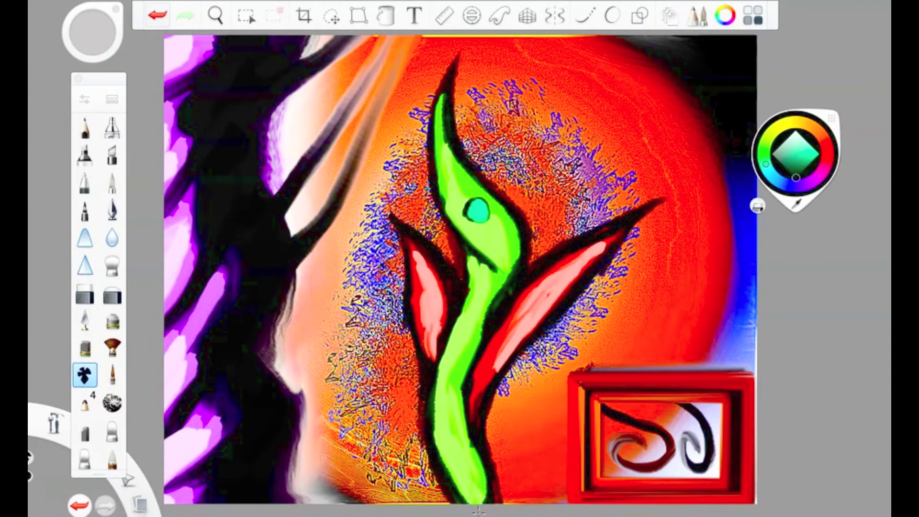
left_click(112, 375)
left_click(477, 209)
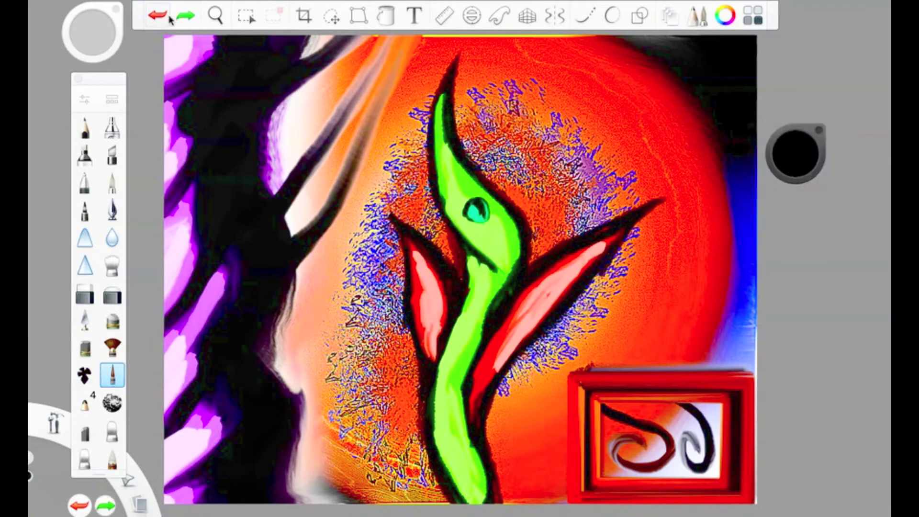
Step: Touch up the eye with turquoise and blend its dark and light areas into a smooth, shaded ball
left_click(795, 151)
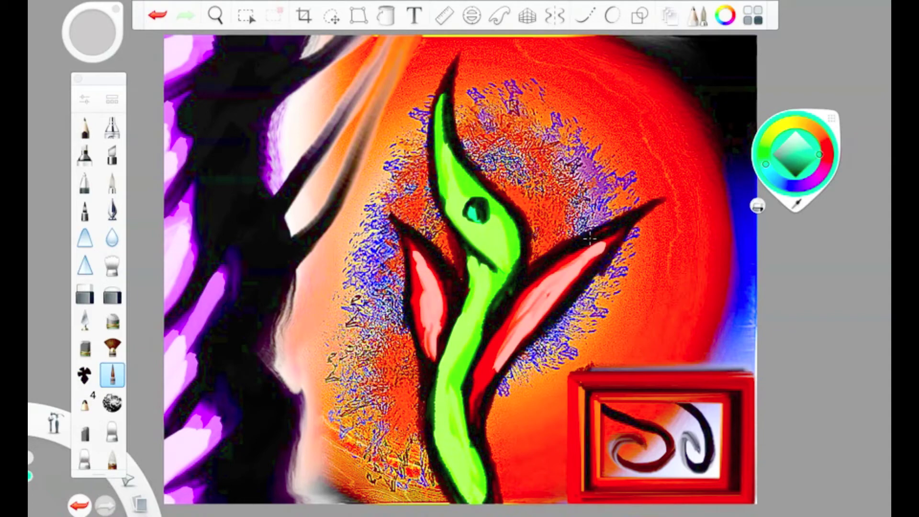
left_click(186, 16)
double_click(111, 265)
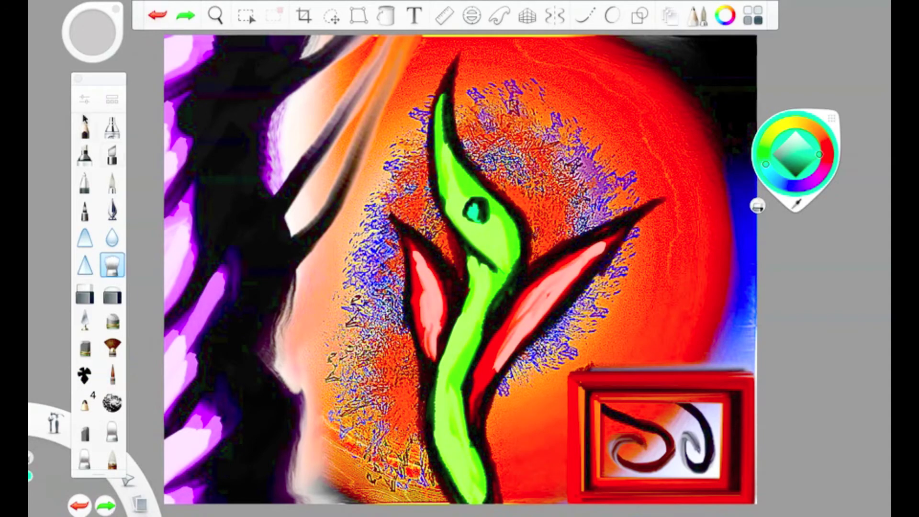
left_click_drag(554, 221, 557, 220)
left_click(486, 239)
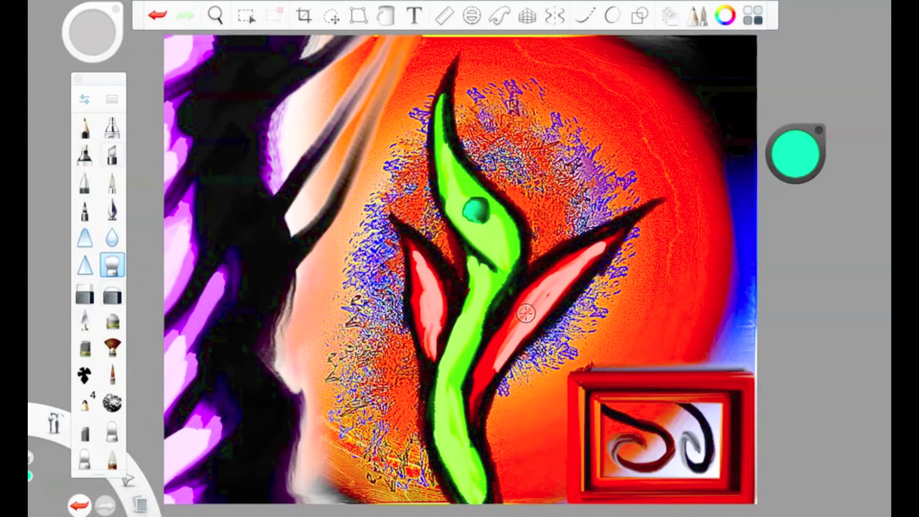
Step: Draw a black crescent-shaped mouth outline below the eye with the Chinagraph brush
left_click(87, 376)
left_click(804, 165)
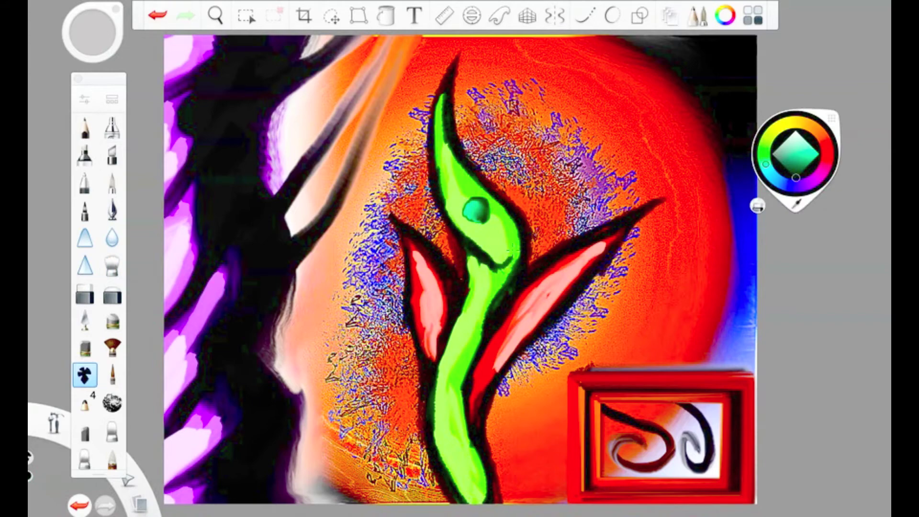
key("ctrl+z")
key("ctrl+z")
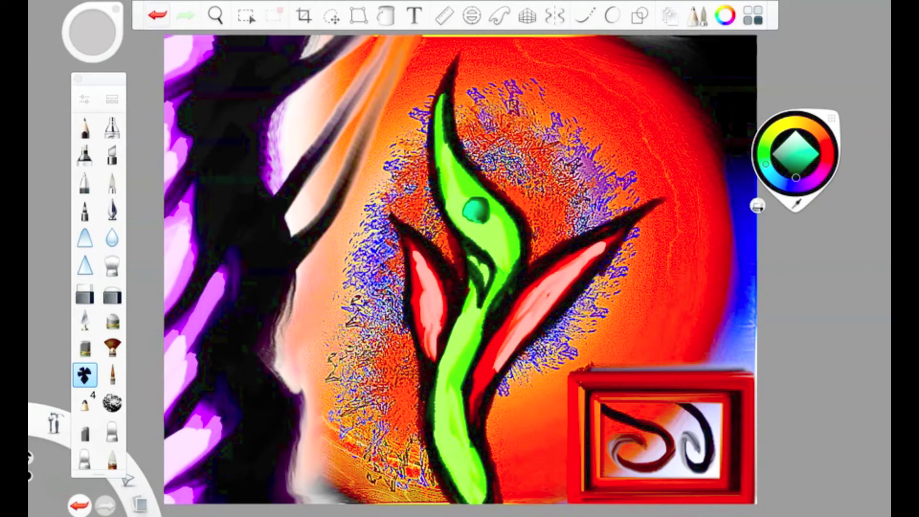
Step: Fill the mouth with white and draw thin black crossing lines over it as teeth
left_click(112, 375)
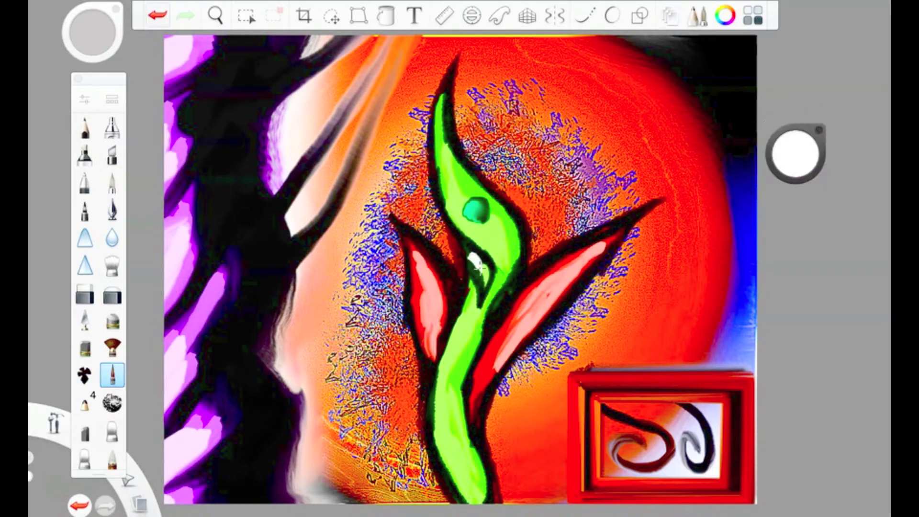
double_click(84, 374)
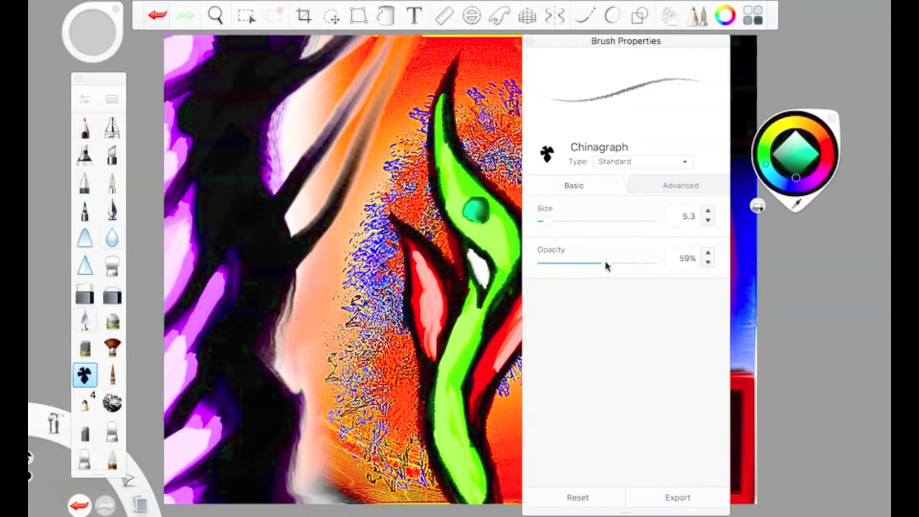
left_click(480, 258)
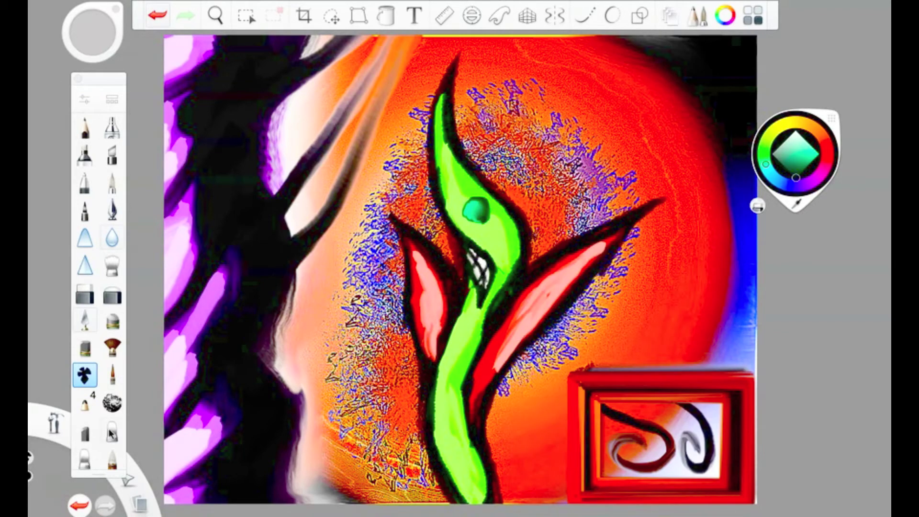
Step: Paint broad red strokes inward from the canvas's right edge over the black upper right corner
double_click(112, 433)
left_click_drag(751, 53, 621, 123)
left_click_drag(753, 143, 632, 96)
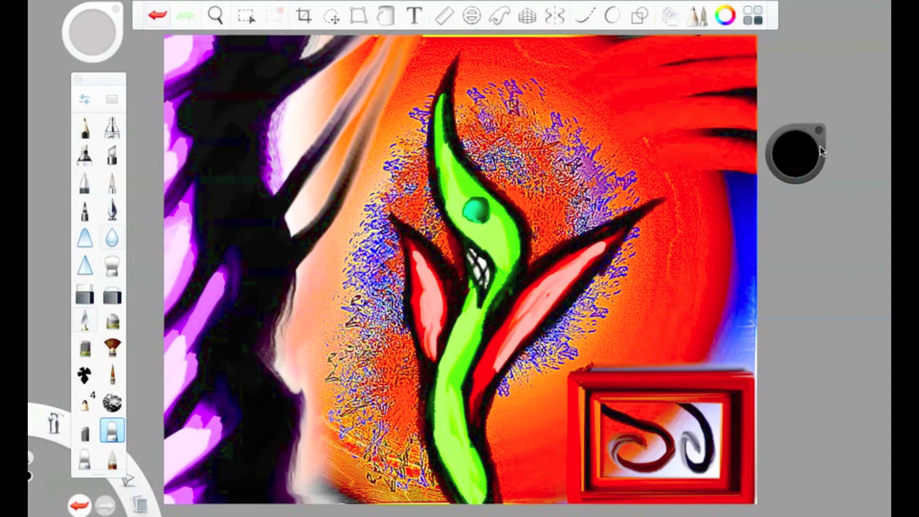
Step: Paint glowing yellow-white strokes over the red ones in the canvas's upper right corner with the Glow Brush
left_click(112, 99)
scroll(612, 287, "down", 5)
left_click(507, 371)
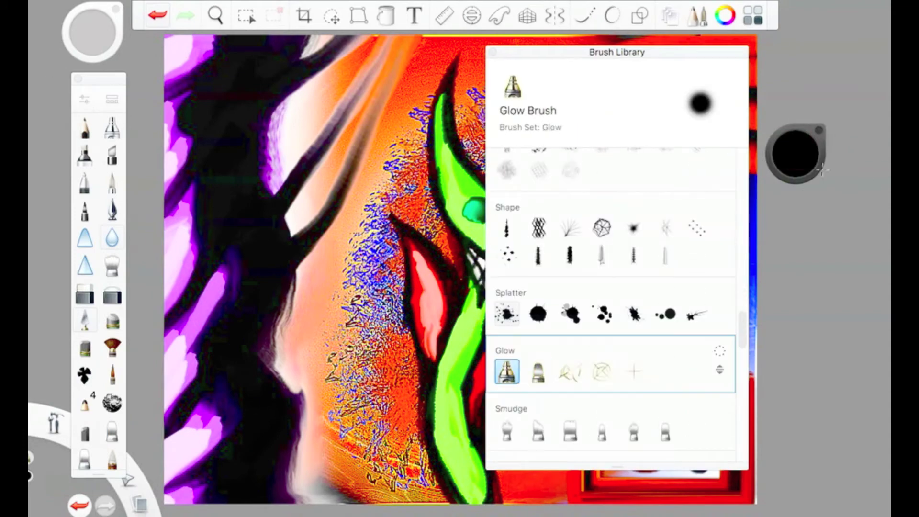
left_click(813, 163)
left_click(85, 99)
left_click(687, 186)
key("Escape")
mouse_move(619, 67)
left_mouse_down()
mouse_move(756, 53)
mouse_move(636, 96)
mouse_move(755, 114)
mouse_move(786, 154)
left_mouse_up()
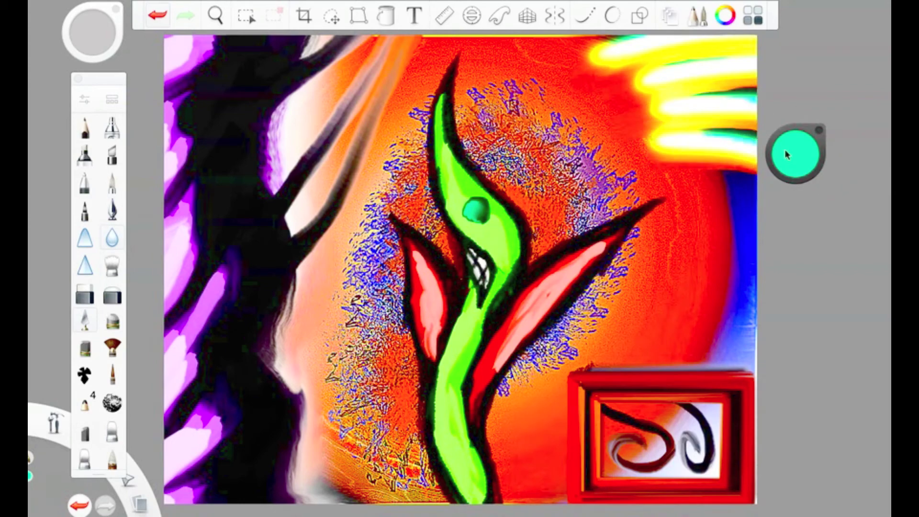
Step: Blend the inner ends of the glowing strokes into the orange circle with a larger smudge brush
double_click(112, 264)
left_click(593, 186)
key("Escape")
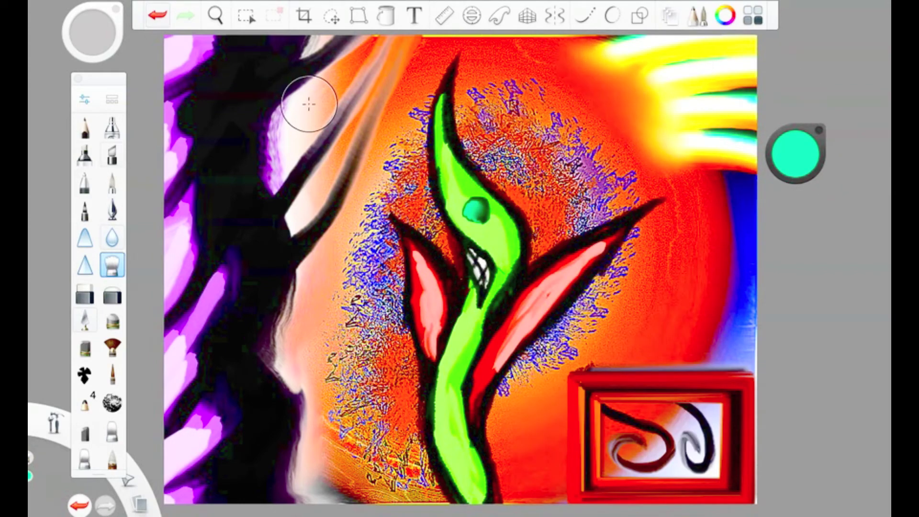
Step: Paint thin, tapering black stripes between the glowing strokes with the Small Rigger brush
left_click(112, 375)
left_click_drag(795, 154, 761, 211)
left_click_drag(756, 133, 641, 134)
left_click_drag(752, 92, 622, 103)
key("ctrl+z")
left_click_drag(756, 47, 595, 81)
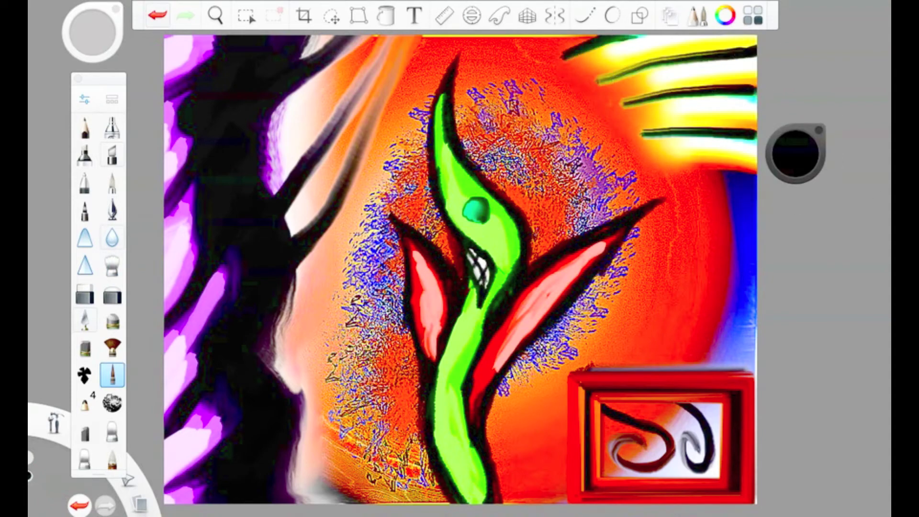
key("ctrl+z")
Step: Blend the inner ends of the black stripes into the surrounding yellow and orange glow
left_click(112, 265)
left_click_drag(588, 48, 670, 153)
left_click_drag(621, 110, 709, 81)
left_click_drag(612, 62, 708, 127)
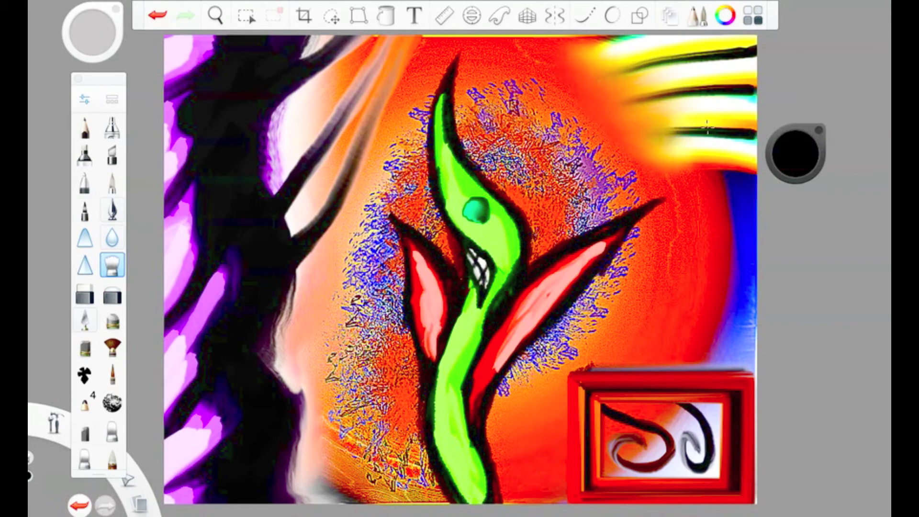
Step: Paint yellow strokes along the dark swirls inside the framed picture
left_click(796, 153)
left_click(792, 119)
mouse_move(601, 407)
left_mouse_down()
mouse_move(656, 421)
mouse_move(612, 449)
left_mouse_up()
mouse_move(679, 399)
left_mouse_down()
mouse_move(689, 406)
mouse_move(684, 471)
mouse_move(701, 412)
mouse_move(691, 481)
left_mouse_up()
key("ctrl+z")
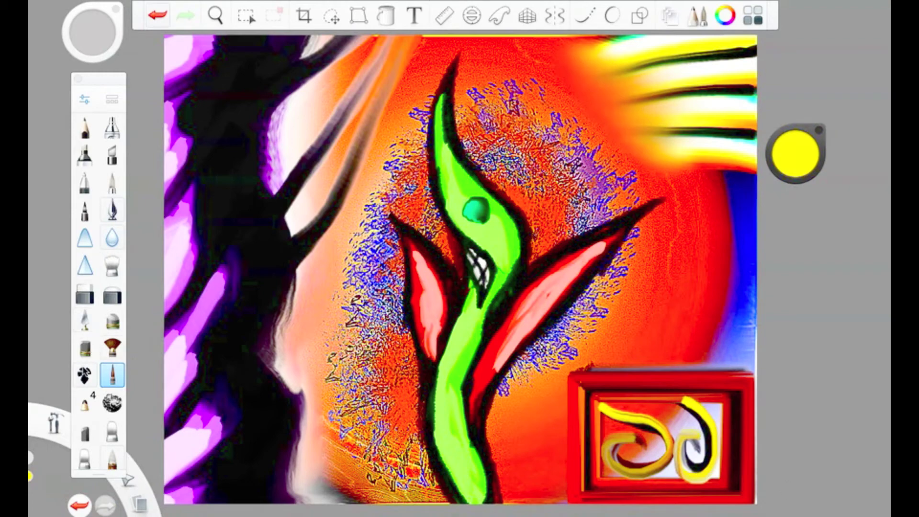
left_click(84, 375)
left_click(85, 374)
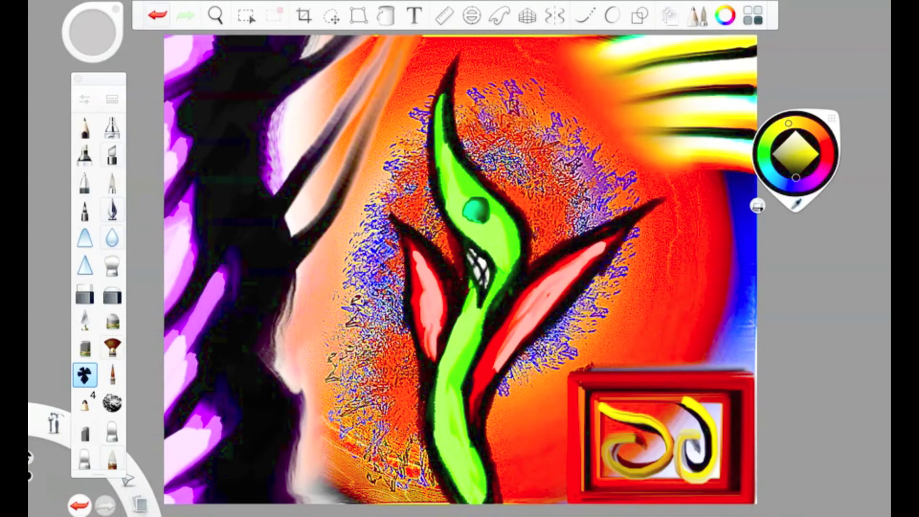
left_click_drag(416, 267, 407, 418)
key("ctrl+z")
Step: Paint red curving strands that cross over one another along the black trunk and its pale edge
left_click(111, 99)
left_click(569, 255)
left_click(569, 255)
left_click_drag(625, 218, 575, 218)
left_click_drag(646, 261, 617, 261)
mouse_move(287, 63)
left_mouse_down()
mouse_move(344, 201)
mouse_move(249, 354)
mouse_move(244, 347)
left_mouse_up()
left_click(826, 163)
left_click_drag(234, 144, 244, 385)
left_click_drag(260, 241, 306, 292)
left_click_drag(330, 297, 241, 509)
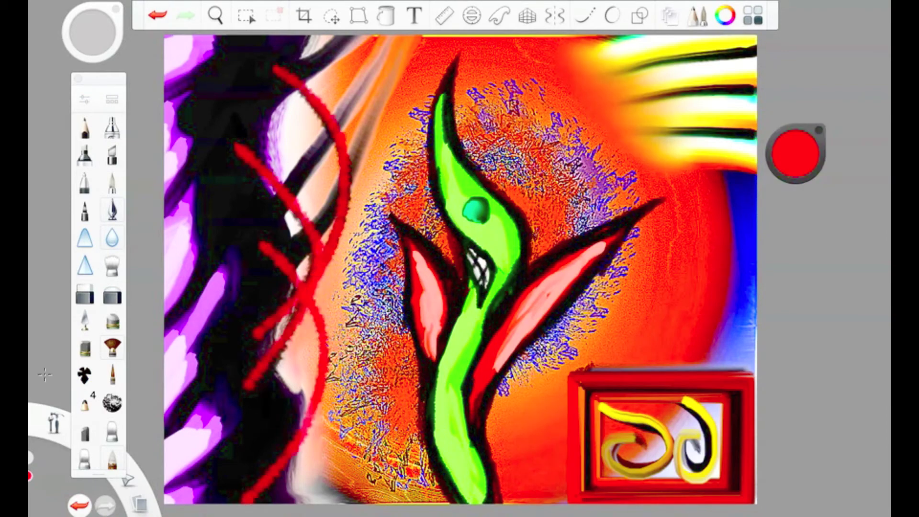
Step: Fade the ends of the red strands into the black trunk with a black Airbrush
left_click(112, 127)
left_click(111, 127)
left_click_drag(625, 200, 559, 199)
left_click(794, 153)
left_click(795, 178)
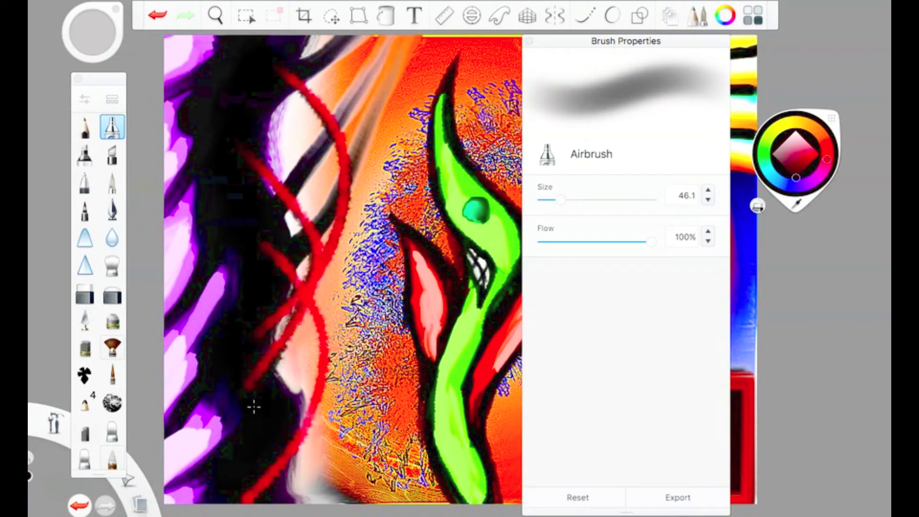
left_click(529, 42)
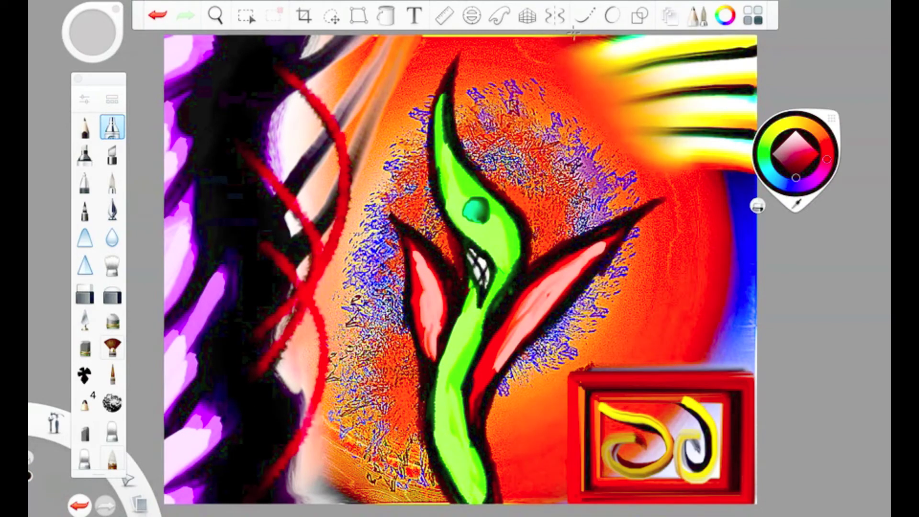
Step: Paint thin light pink highlights along the middle of the red strands
left_click(806, 140)
left_click(697, 15)
left_click(570, 257)
key("ctrl+z")
key("ctrl+b")
key("ctrl+b")
left_click_drag(287, 85, 299, 335)
mouse_move(280, 218)
left_mouse_down()
mouse_move(330, 258)
mouse_move(268, 182)
mouse_move(306, 287)
mouse_move(283, 471)
left_mouse_up()
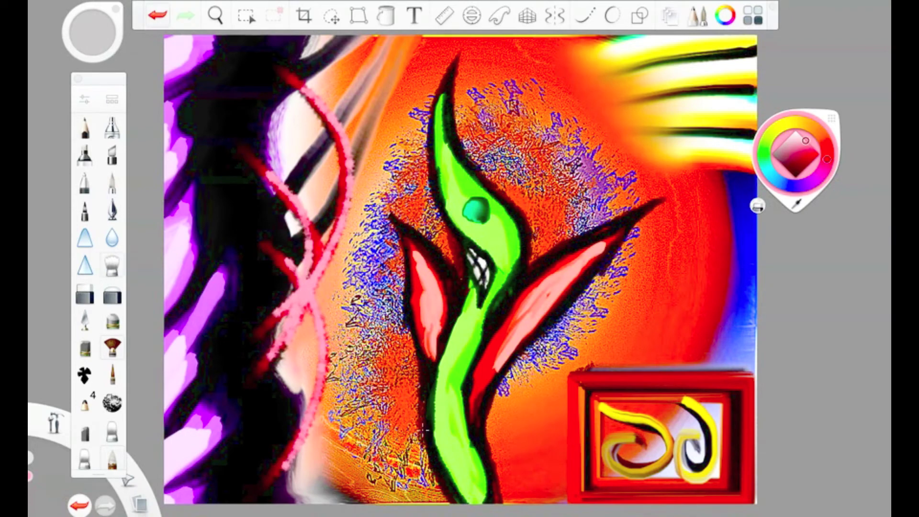
key("ctrl+z")
key("ctrl+z")
mouse_move(295, 81)
left_mouse_down()
mouse_move(277, 318)
mouse_move(253, 369)
mouse_move(284, 471)
left_mouse_up()
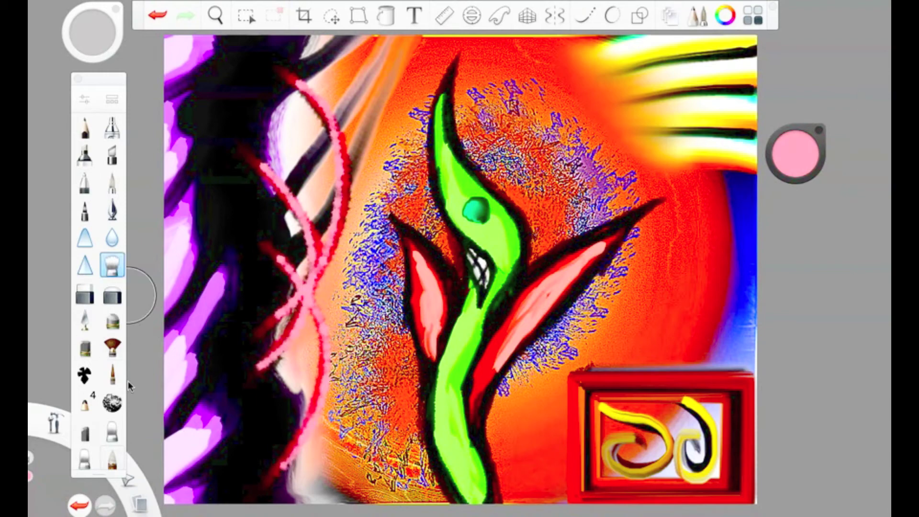
Step: Paint pale pink over the insides of the creature's two leaves and smooth the colour with the Blending brush
double_click(112, 457)
left_click_drag(575, 249, 503, 345)
left_click(158, 15)
left_click_drag(426, 270, 424, 335)
left_click_drag(797, 159, 797, 143)
left_click(112, 374)
mouse_move(419, 265)
left_mouse_down()
mouse_move(426, 346)
mouse_move(418, 263)
left_mouse_up()
mouse_move(591, 251)
left_mouse_down()
mouse_move(483, 383)
mouse_move(588, 251)
mouse_move(483, 377)
mouse_move(500, 362)
left_mouse_up()
key("ctrl+z")
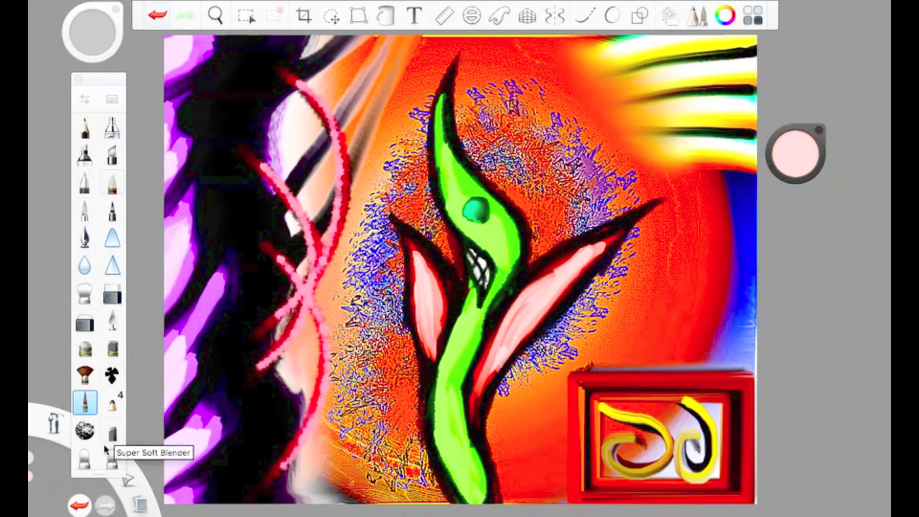
double_click(112, 459)
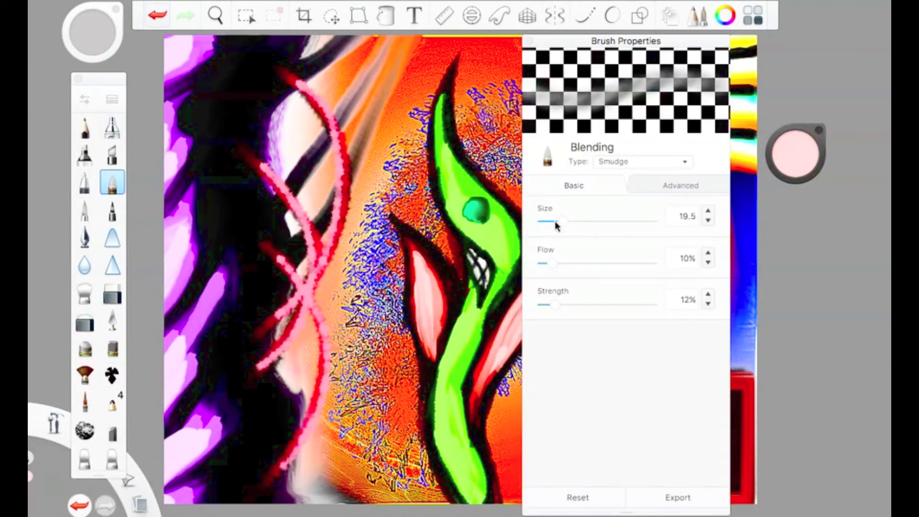
left_click(512, 327)
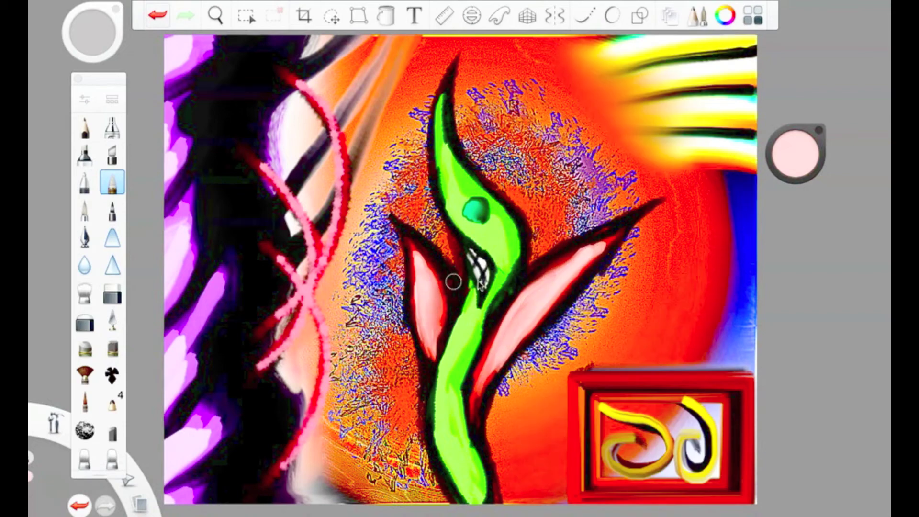
Step: Brighten the glowing stripes in the canvas's upper right corner and extend them inward with thin, curved yellow tails
left_click(112, 99)
left_click(537, 371)
left_click(85, 99)
left_click(695, 154)
mouse_move(695, 154)
left_mouse_down()
mouse_move(643, 148)
mouse_move(670, 113)
mouse_move(675, 69)
mouse_move(620, 48)
mouse_move(562, 48)
left_mouse_up()
key("ctrl+z")
key("ctrl+b")
key("ctrl+b")
left_click_drag(649, 72, 481, 53)
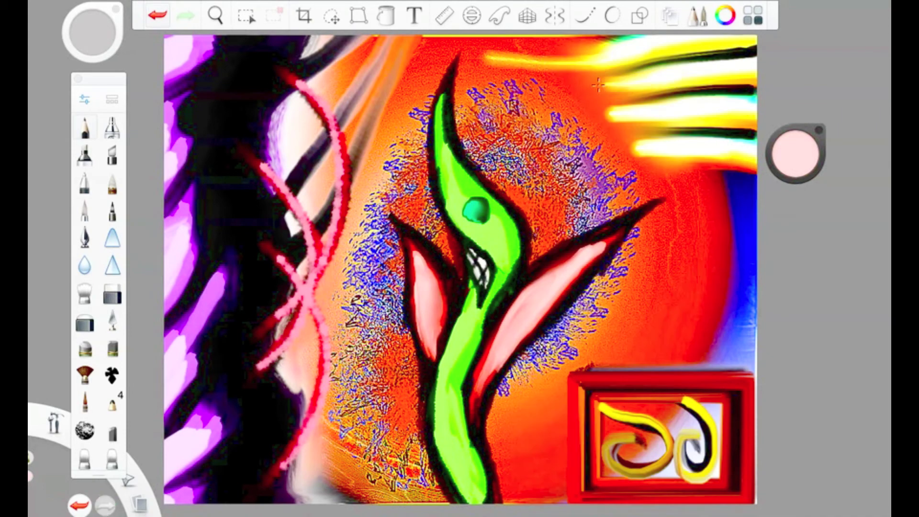
left_click_drag(665, 124, 526, 72)
left_click_drag(655, 158, 626, 106)
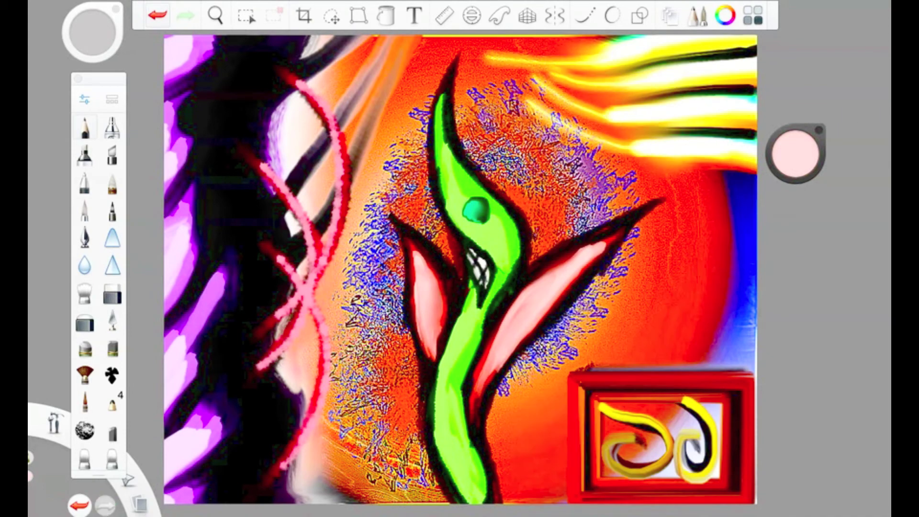
Step: Repaint the creature's eye red with a small black pupil
left_click(795, 153)
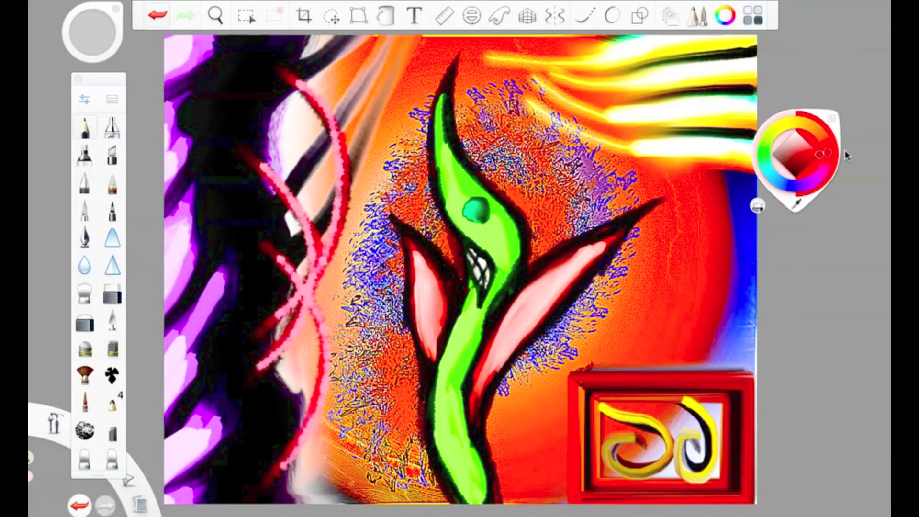
left_click(792, 128)
left_click(795, 153)
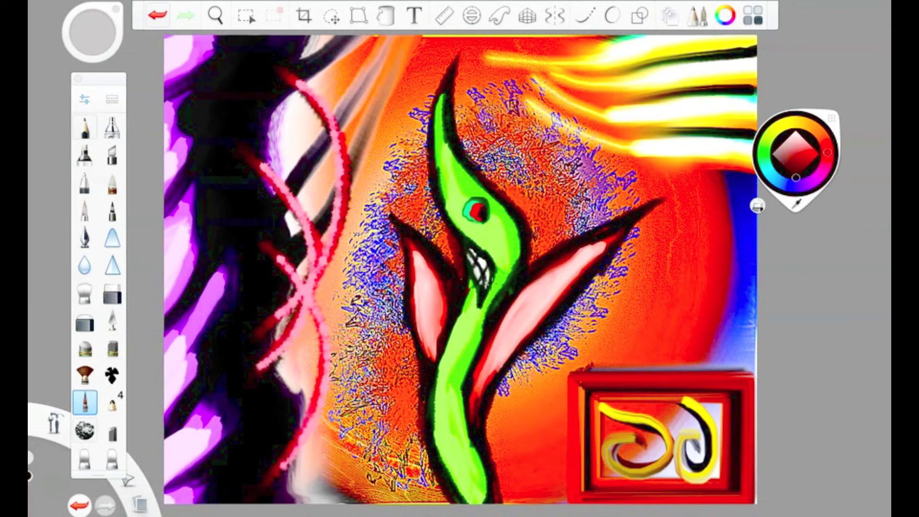
left_click(85, 209)
key("ctrl+b")
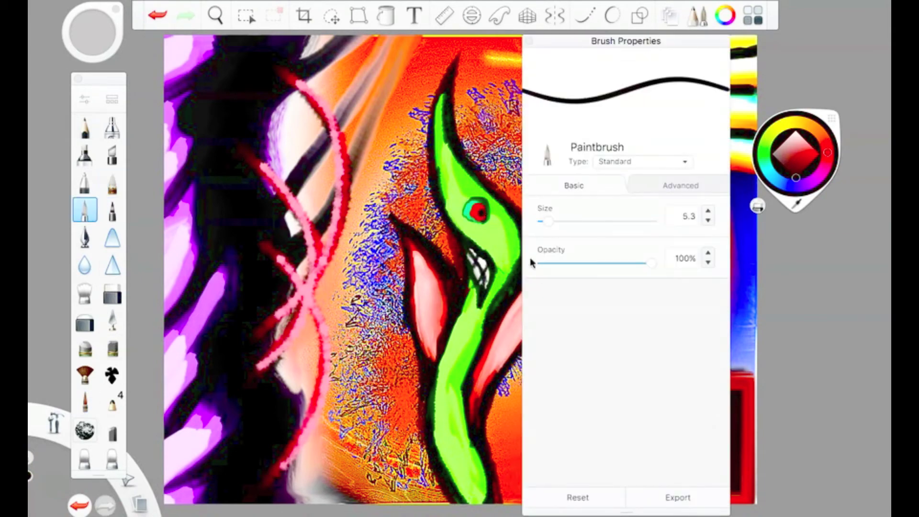
key("ctrl+b")
left_click(85, 402)
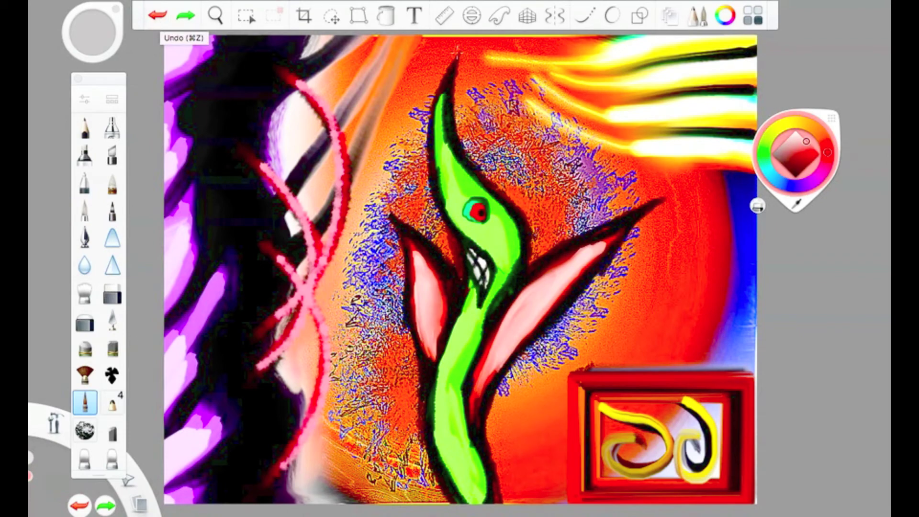
Step: Draw a red rectangle around the inner edge of the framed picture
left_click(640, 15)
left_click_drag(596, 397, 720, 481)
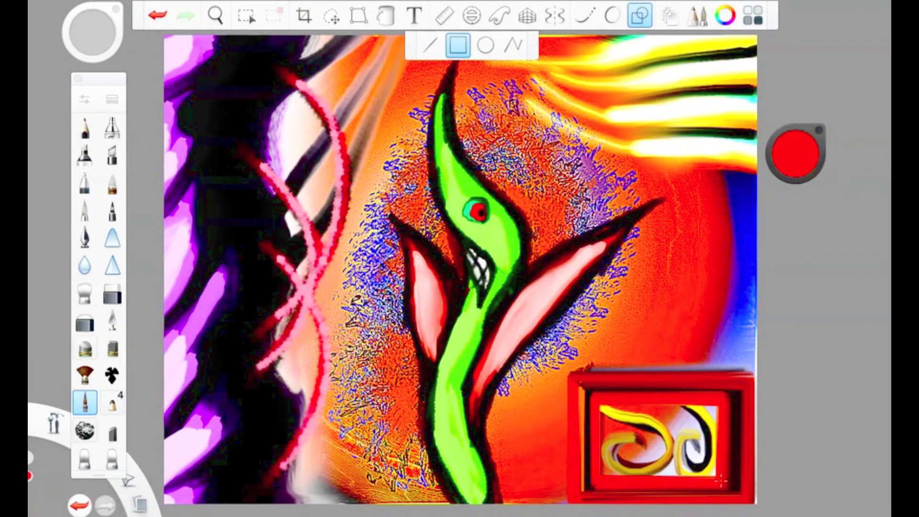
left_click(640, 15)
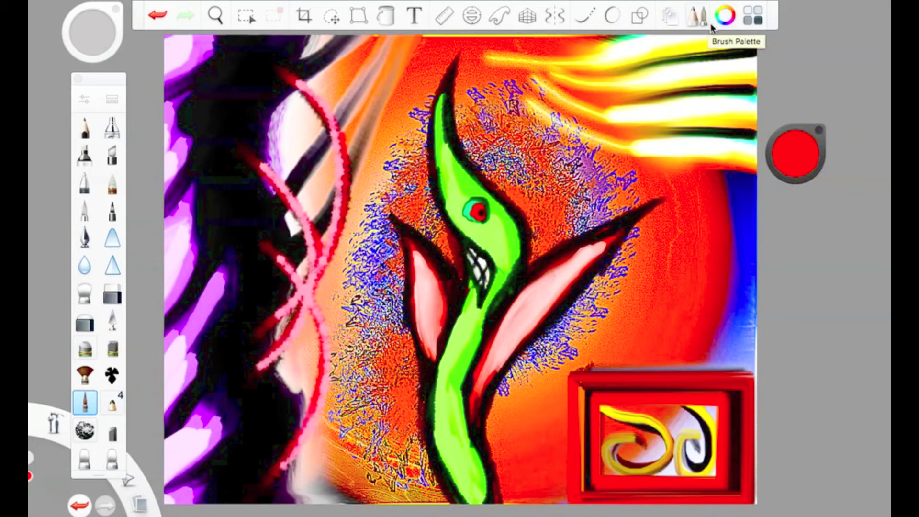
Step: Paint a flowing red band from the circle's right edge down past the frame to the canvas bottom and blend it
left_click(111, 99)
scroll(622, 311, "down", 5)
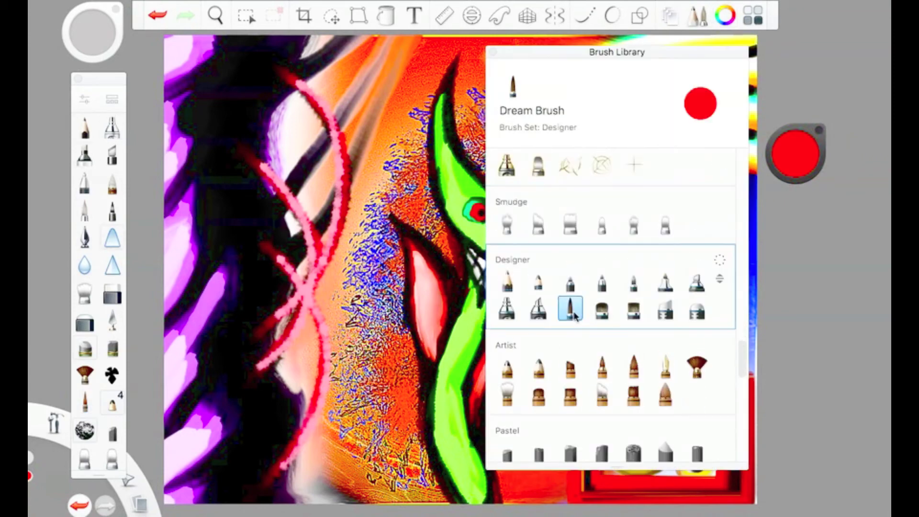
left_click(113, 238)
left_click(84, 99)
key("Escape")
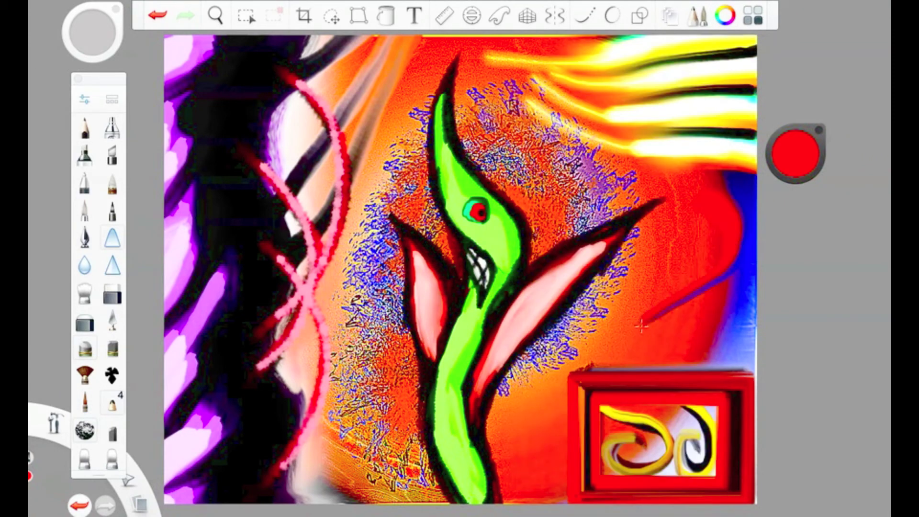
key("ctrl+z")
mouse_move(736, 196)
left_mouse_down()
mouse_move(679, 368)
mouse_move(541, 412)
mouse_move(531, 497)
left_mouse_up()
key("ctrl+z")
mouse_move(720, 259)
left_mouse_down()
mouse_move(684, 325)
mouse_move(531, 497)
left_mouse_up()
left_click(84, 292)
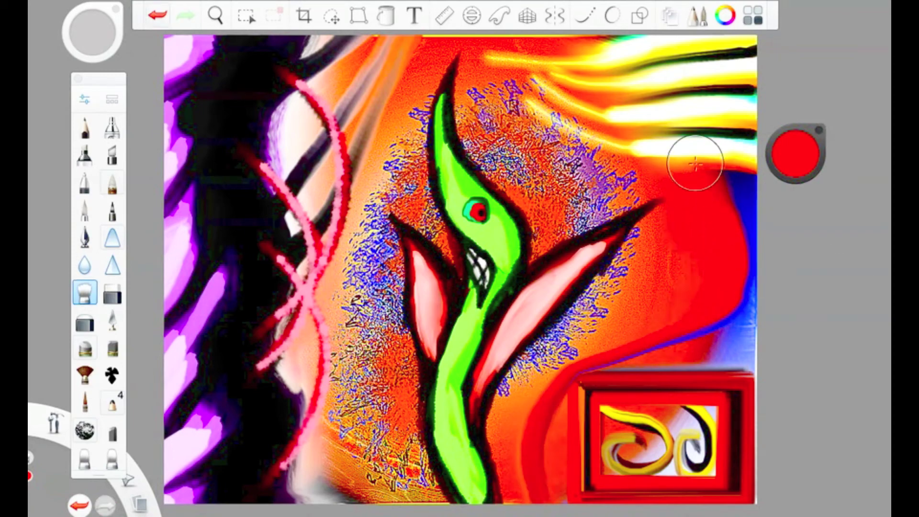
Step: Extend the pointed tip of the creature's right leaf in black
left_click(85, 402)
left_click(112, 374)
left_click(794, 153)
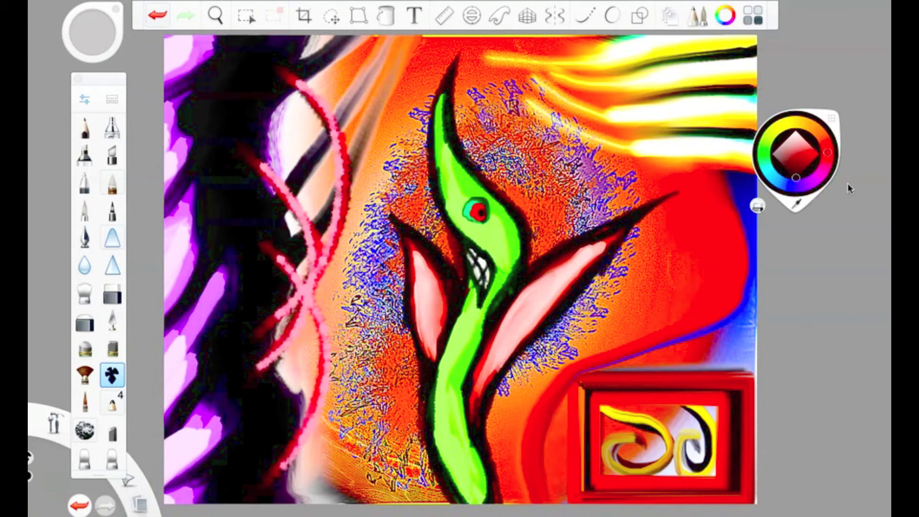
Step: Paint a curved blue strand inside the red band and blend its lower part into the red
left_click(741, 207)
left_click(112, 100)
left_click(633, 308)
mouse_move(688, 189)
left_mouse_down()
mouse_move(708, 268)
mouse_move(696, 196)
mouse_move(691, 312)
left_mouse_up()
key("ctrl+z")
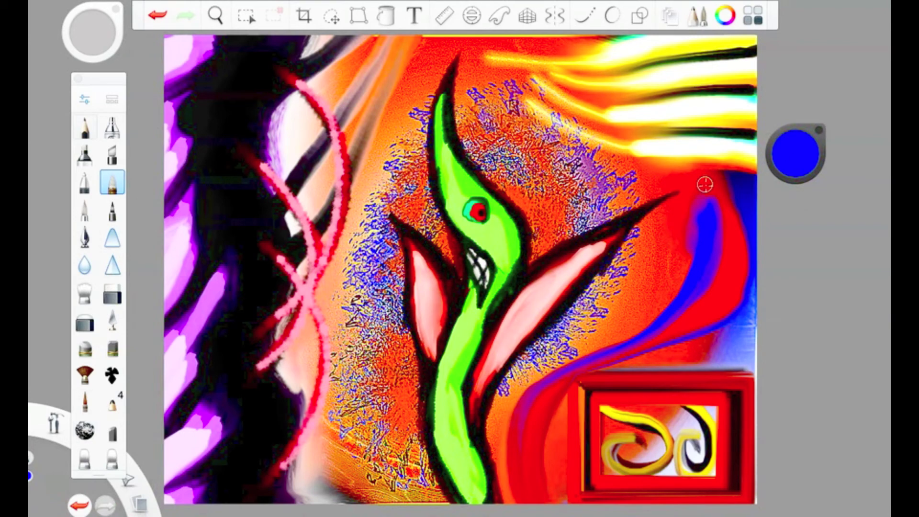
key("ctrl+z")
left_click(84, 292)
left_click(84, 292)
left_click_drag(687, 240, 695, 264)
left_click(161, 15)
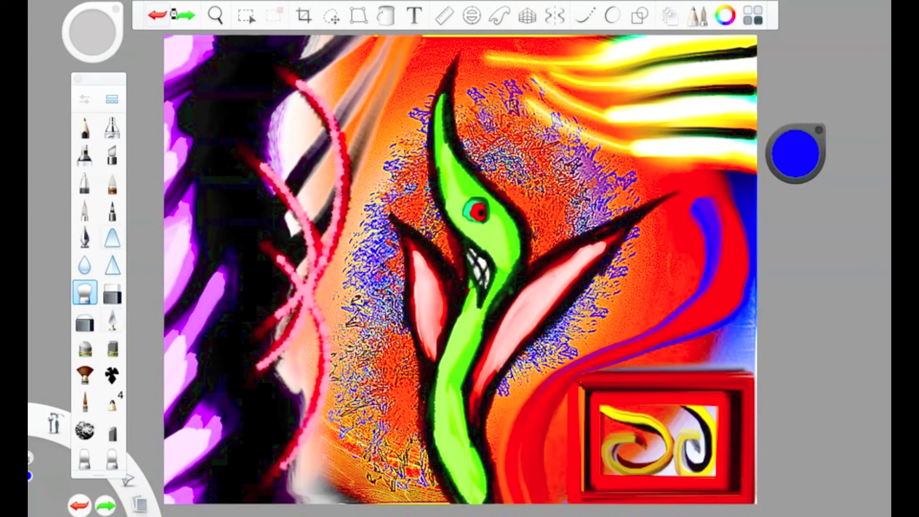
Step: Try adding white highlights to the upper ends of the blue and red strands
left_click(112, 99)
left_click(795, 153)
double_click(84, 265)
left_click_drag(703, 200, 713, 268)
left_click_drag(737, 217, 728, 299)
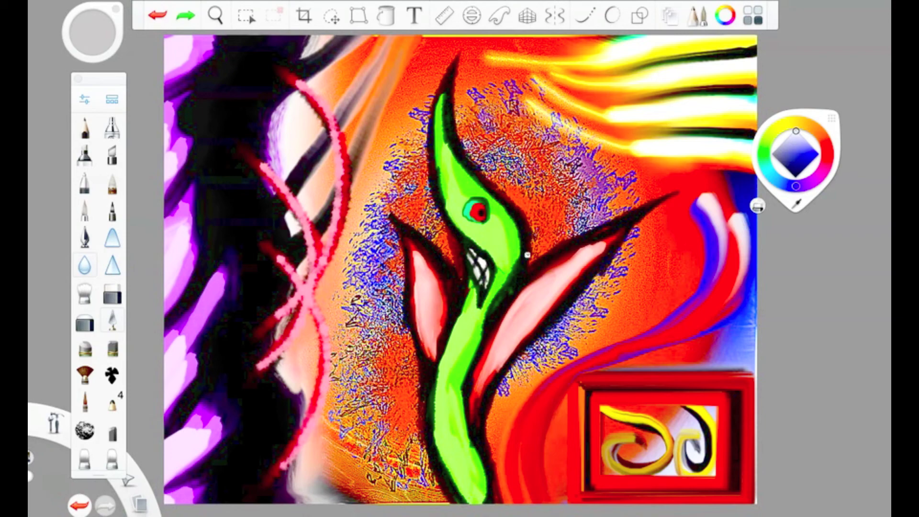
left_click(157, 15)
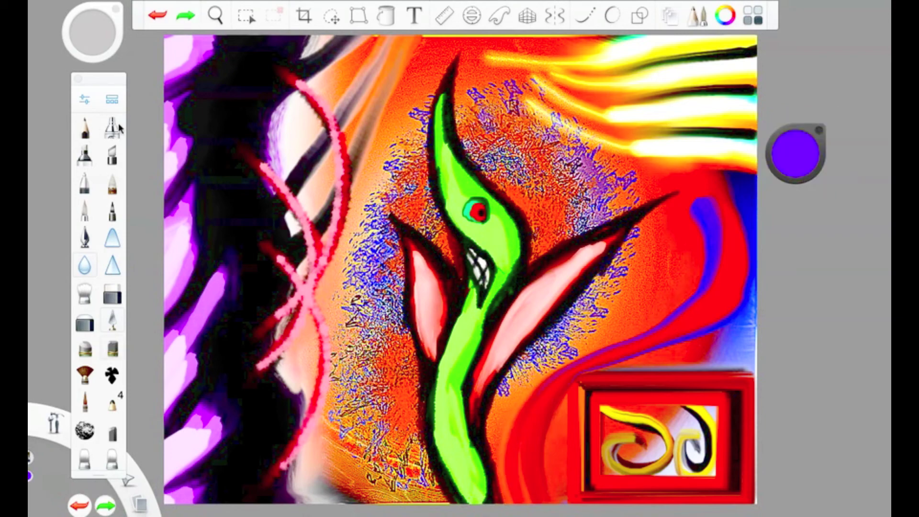
Step: Glaze purple over the red band and the area beside it with the Ink Brush from the Artist set
left_click(112, 100)
scroll(617, 306, "down", 3)
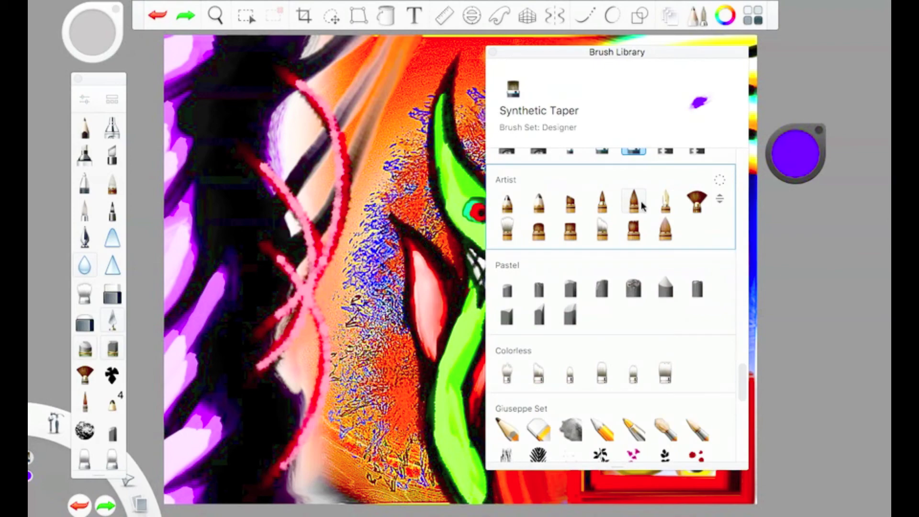
double_click(634, 200)
left_click_drag(610, 263, 579, 266)
left_click(680, 186)
scroll(574, 365, "down", 5)
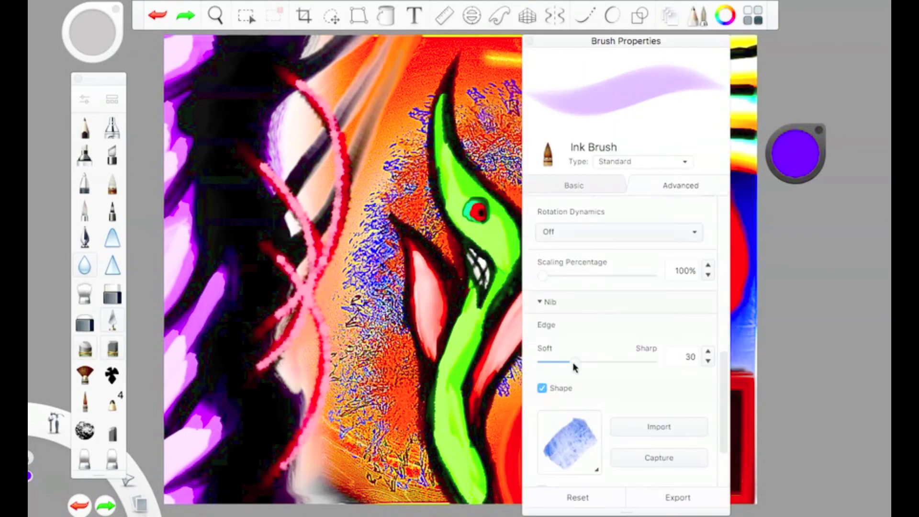
left_click(529, 41)
left_click(794, 153)
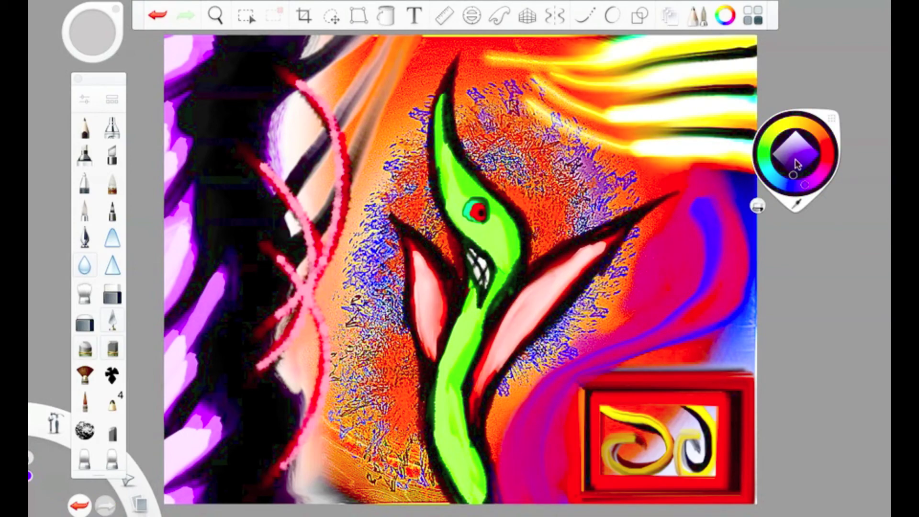
mouse_move(717, 196)
left_mouse_down()
mouse_move(531, 478)
mouse_move(707, 239)
left_mouse_up()
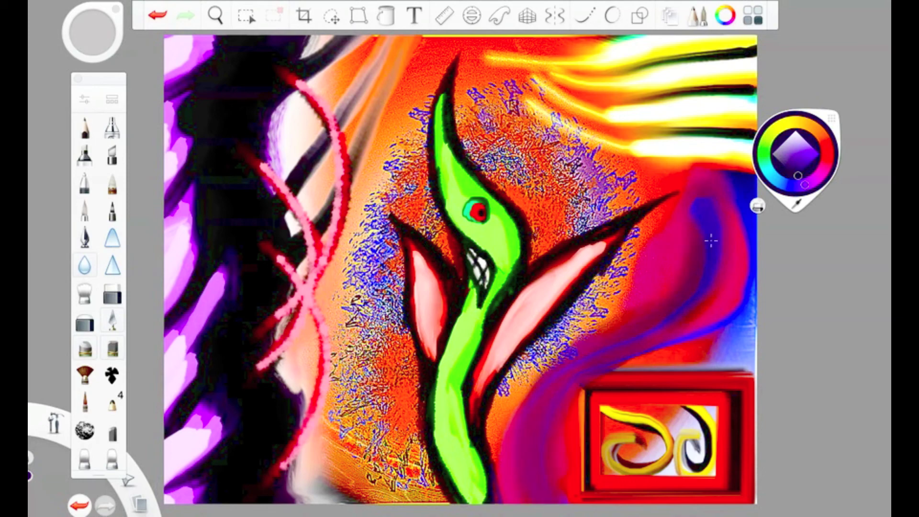
left_click(160, 19)
Step: Paint a bright magenta glow beside the blue strand and pull a white strand from it to the canvas's right edge with Smudge Flat Brush 3
left_click(821, 181)
left_click(680, 245)
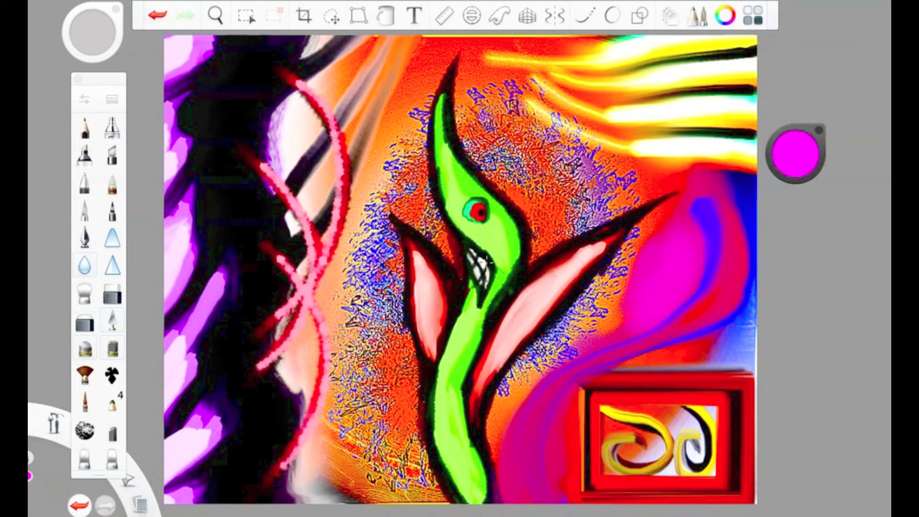
left_click(85, 459)
mouse_move(679, 246)
left_mouse_down()
mouse_move(689, 287)
mouse_move(775, 332)
left_mouse_up()
left_click(160, 19)
left_click(85, 99)
left_click(553, 187)
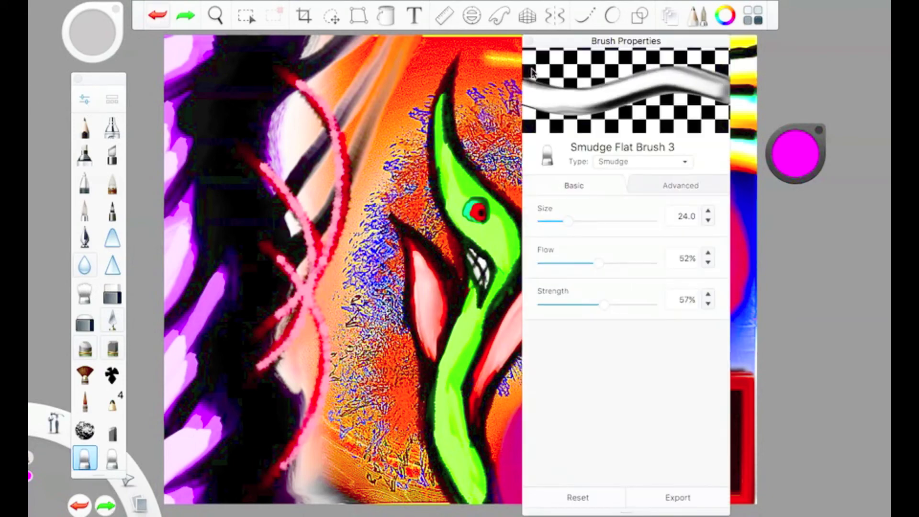
mouse_move(679, 254)
left_mouse_down()
mouse_move(694, 306)
mouse_move(759, 329)
left_mouse_up()
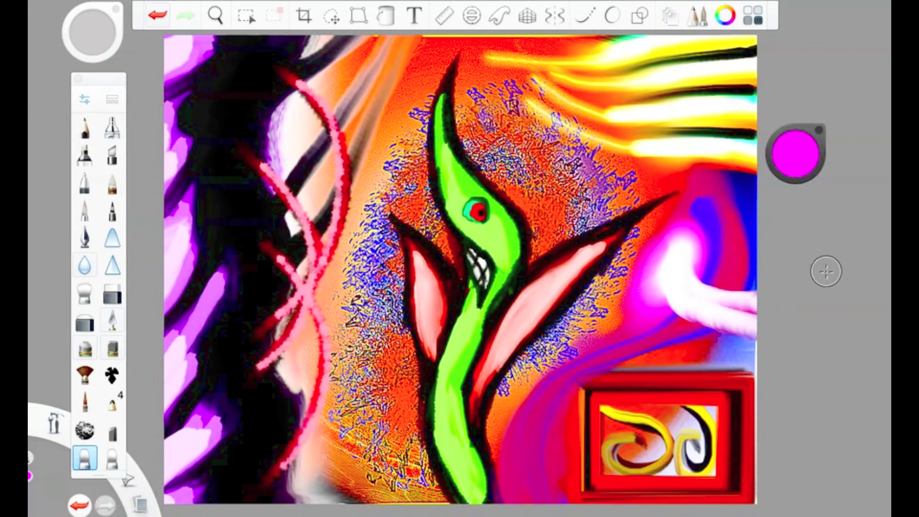
Step: Paint a black outline around the upper edge of the white-magenta glow and down its side toward the purple shape
left_click(84, 402)
left_click(796, 153)
left_click(160, 19)
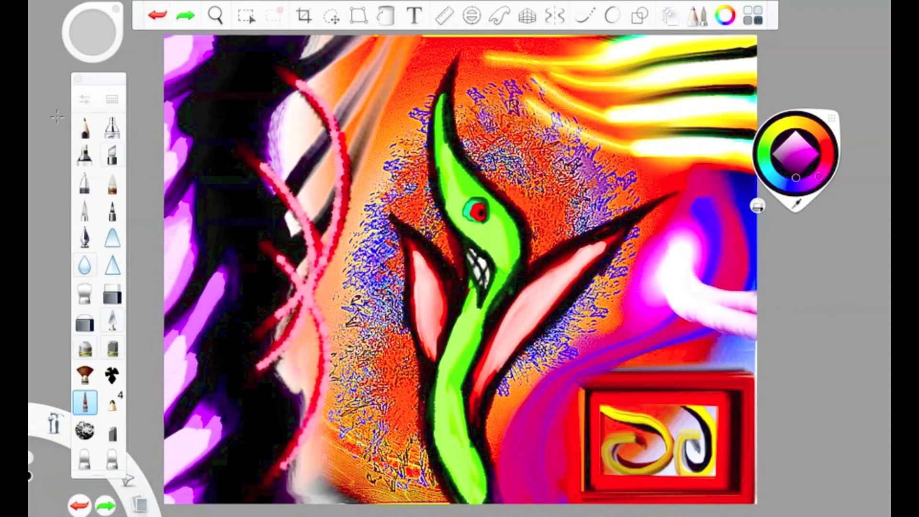
left_click(85, 99)
left_click(528, 50)
left_click(795, 153)
left_click(112, 375)
mouse_move(689, 215)
left_mouse_down()
mouse_move(641, 256)
mouse_move(579, 352)
left_mouse_up()
key("ctrl+z")
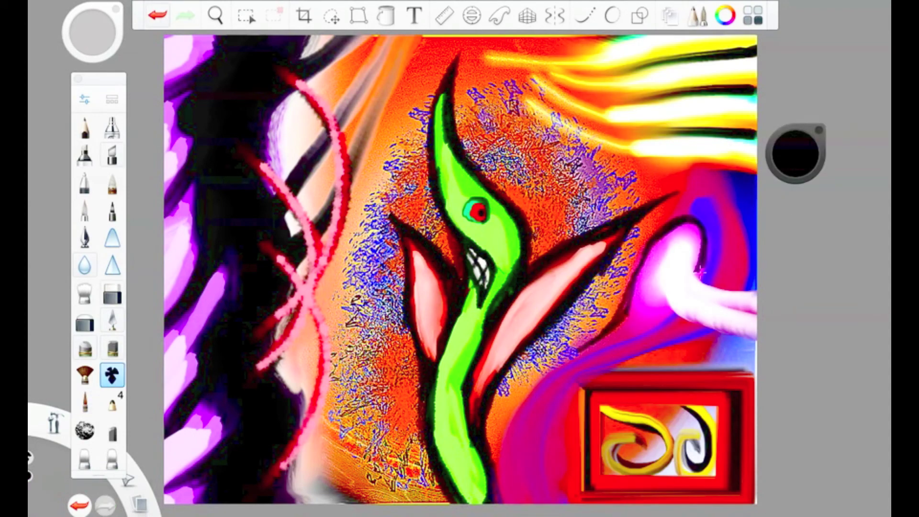
Step: Extend the black outline along the purple shape to the green creature's stem and softly shade the inside of the edge
left_click_drag(638, 255, 542, 381)
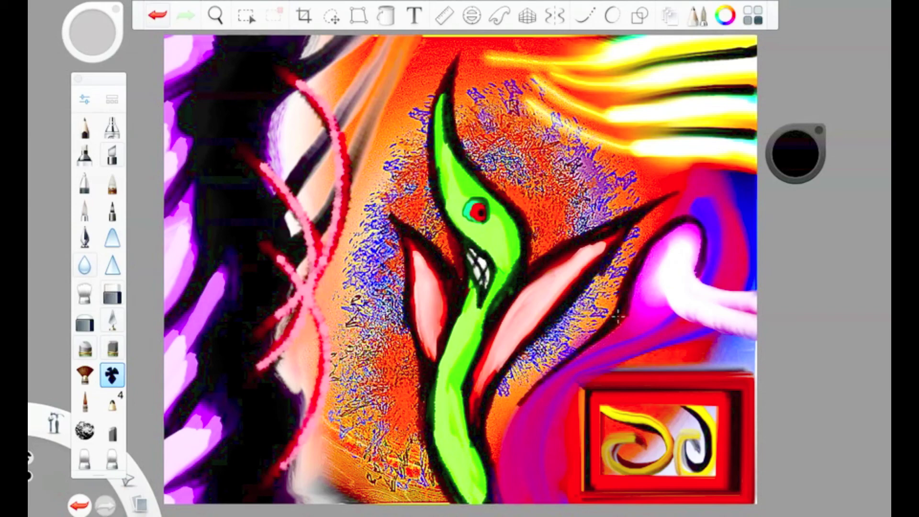
left_click_drag(507, 408, 534, 387)
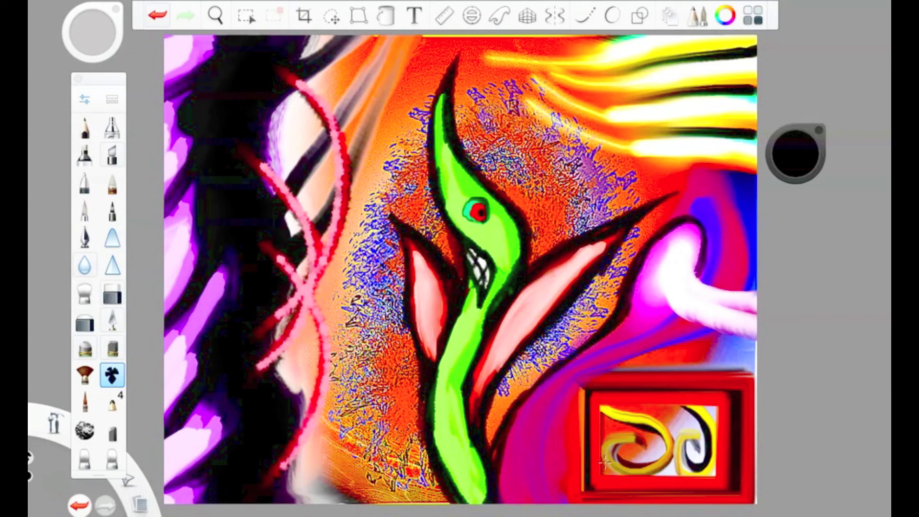
left_click(84, 99)
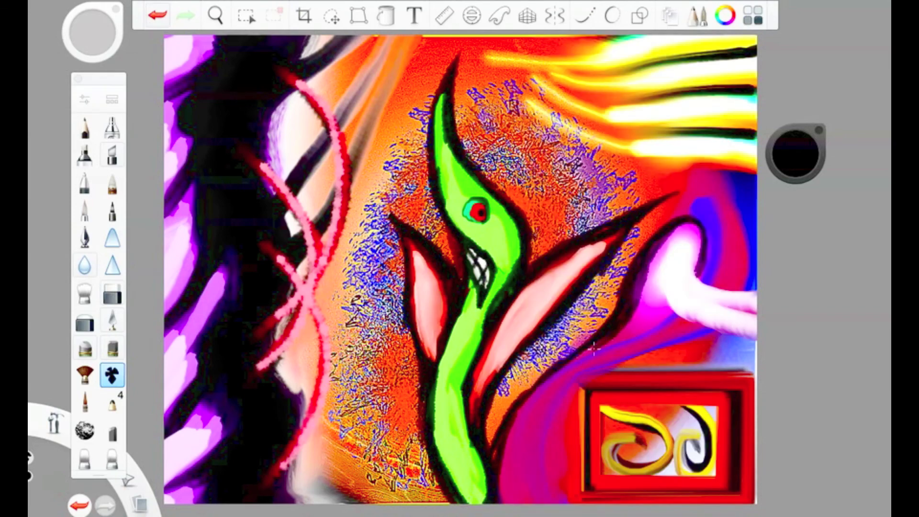
left_click(112, 182)
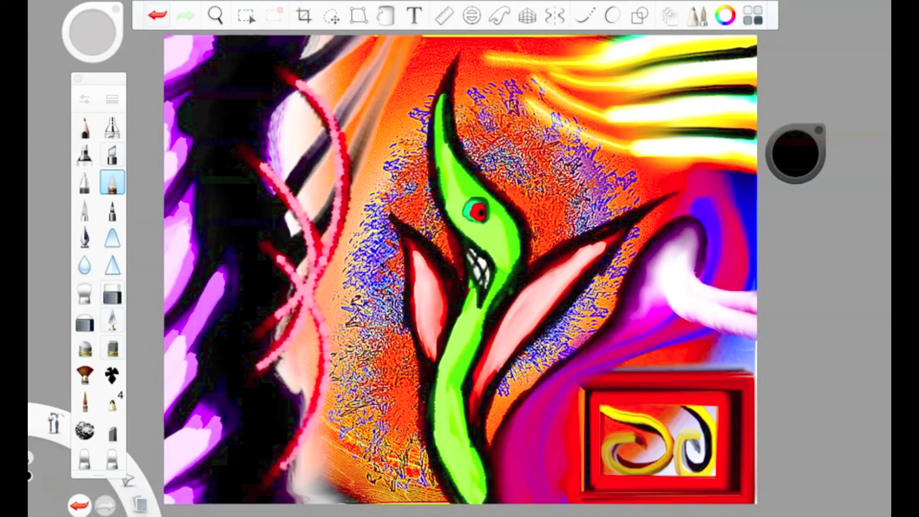
Step: Save the painting to Pictures as "A Brik", choosing its file format
left_click(160, 81)
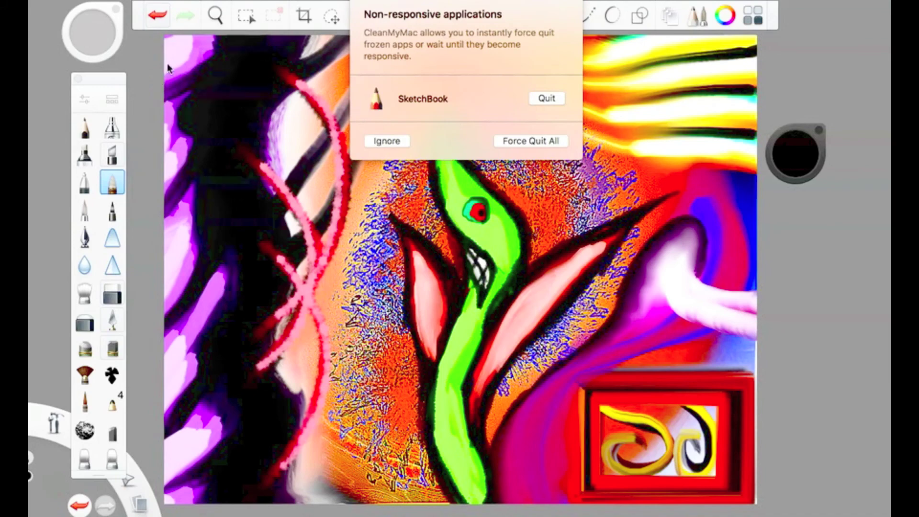
type("A Brik")
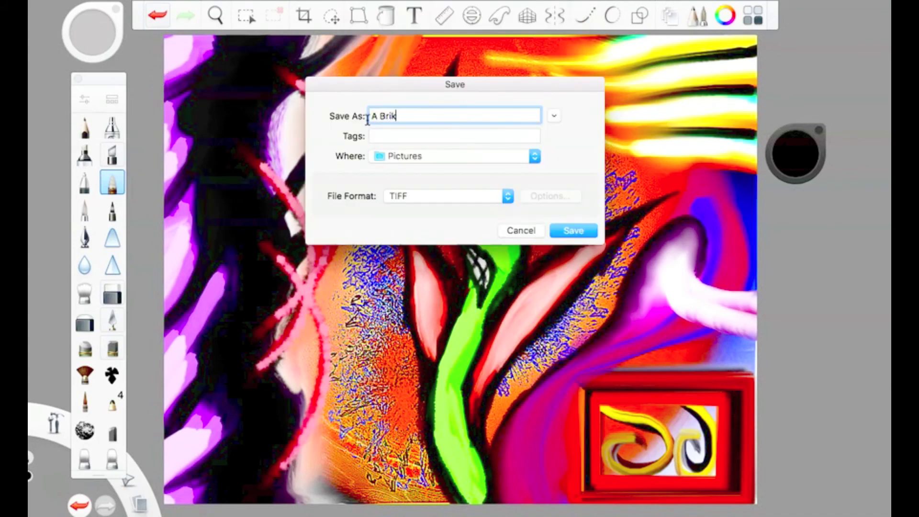
left_click(450, 195)
left_click(400, 219)
left_click(587, 231)
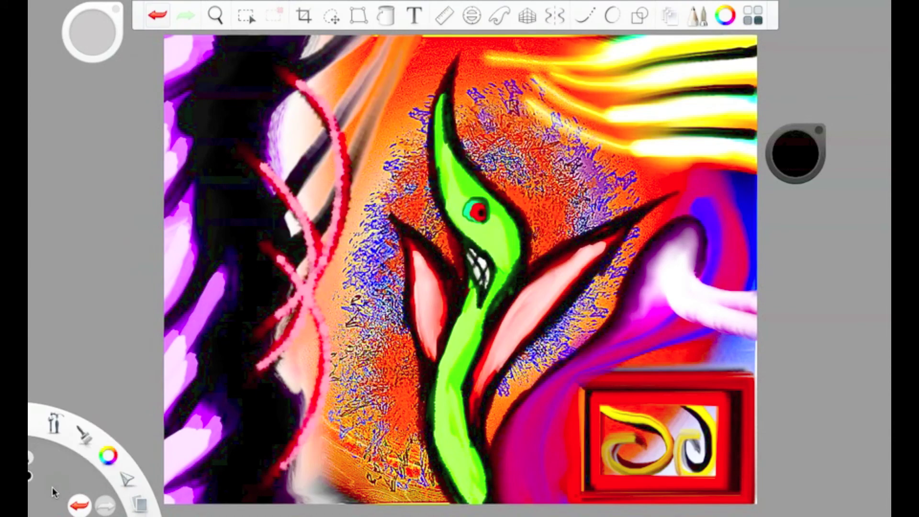
Step: Sign the painting with a small magenta mark over the dark area near its lower-left corner using the Pencil
double_click(84, 127)
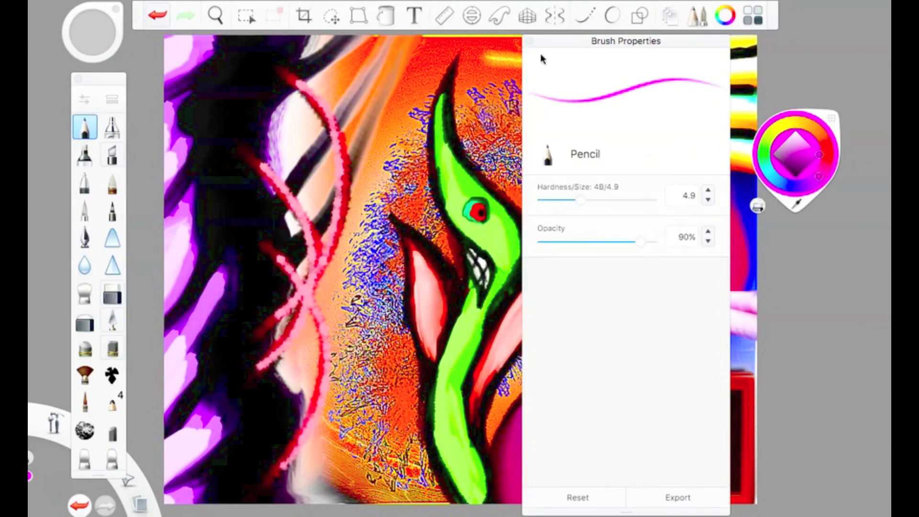
left_click(529, 42)
left_click_drag(218, 464, 233, 493)
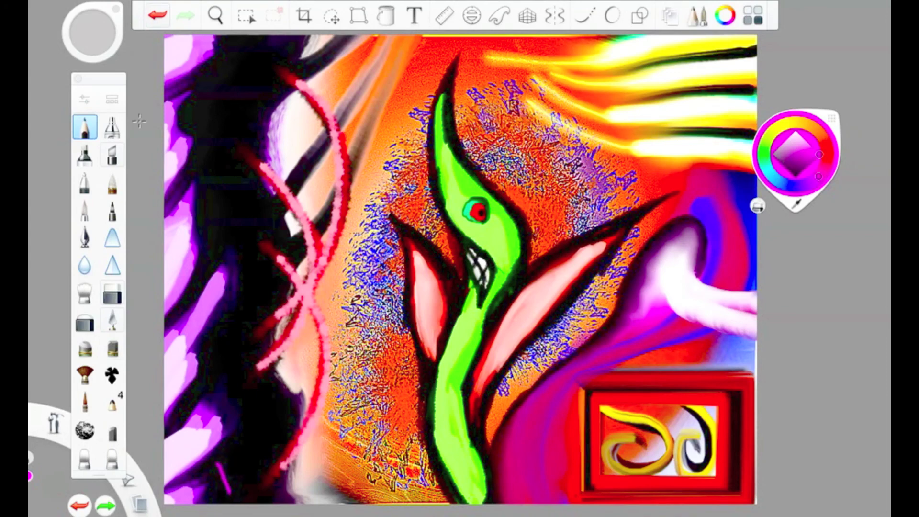
left_click(169, 76)
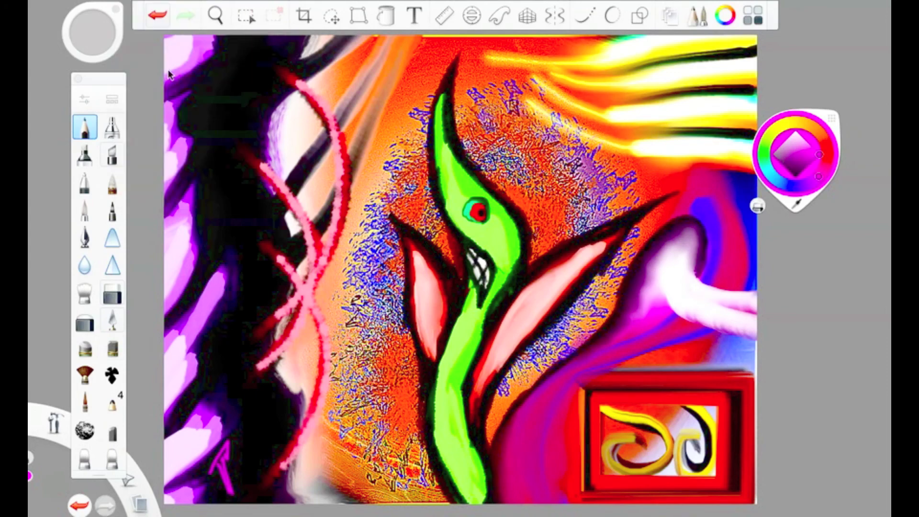